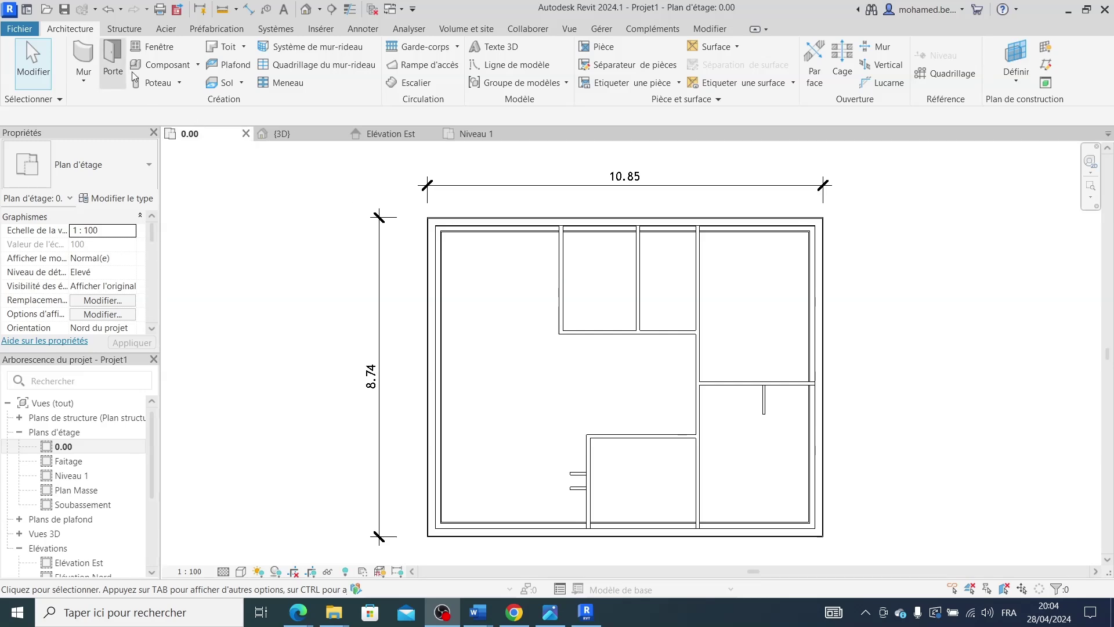
# Step: Start placing a window and check which window types are available in the project
pyautogui.click(156, 51)
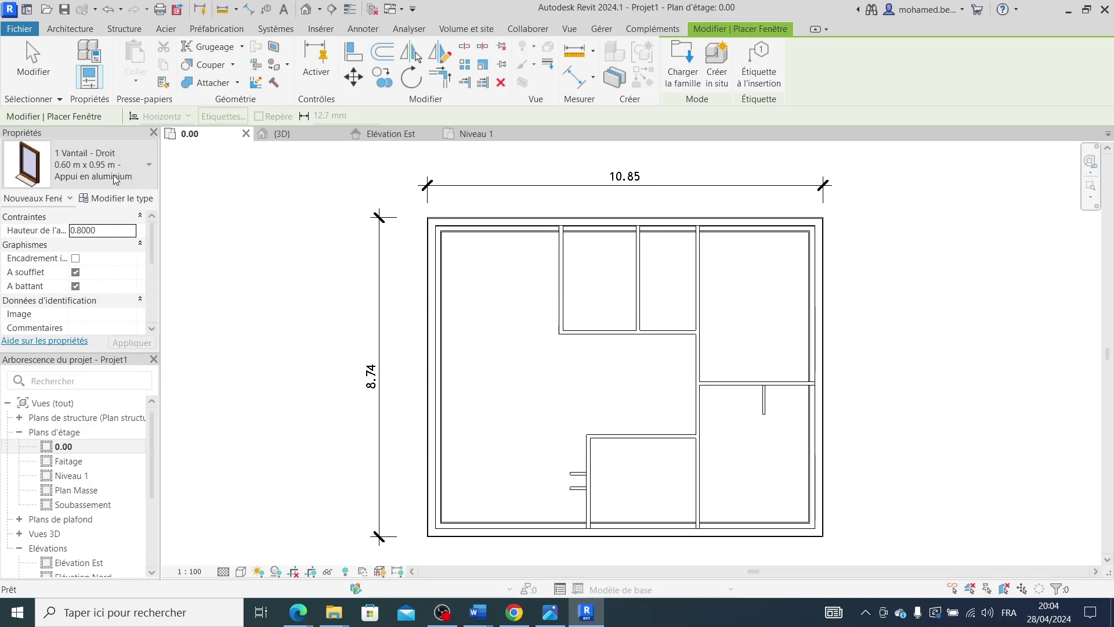
pyautogui.click(151, 169)
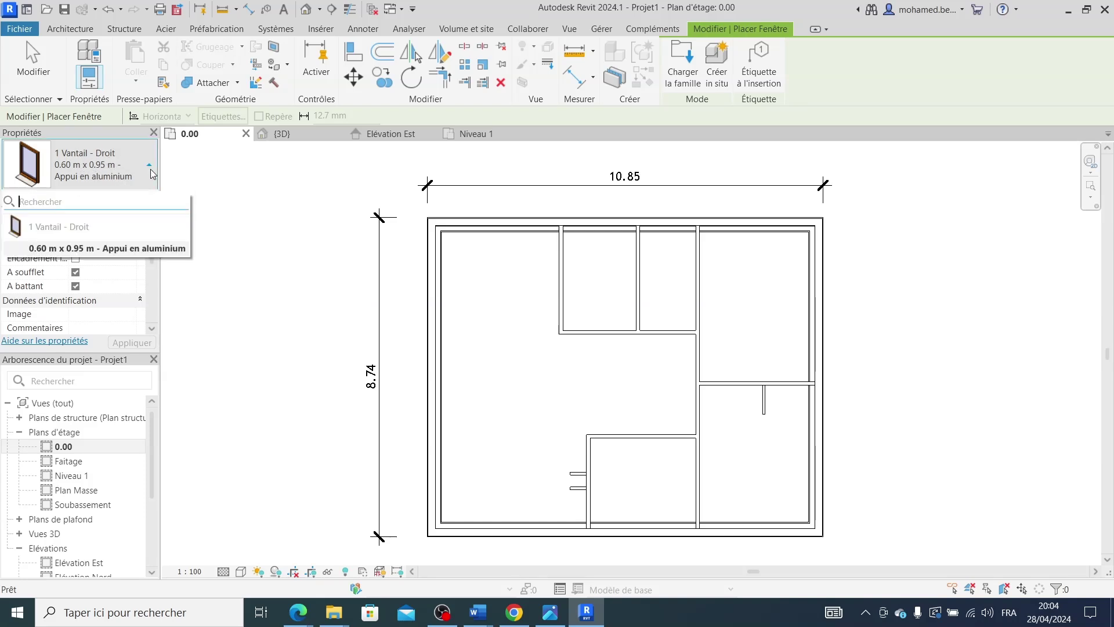
pyautogui.click(151, 169)
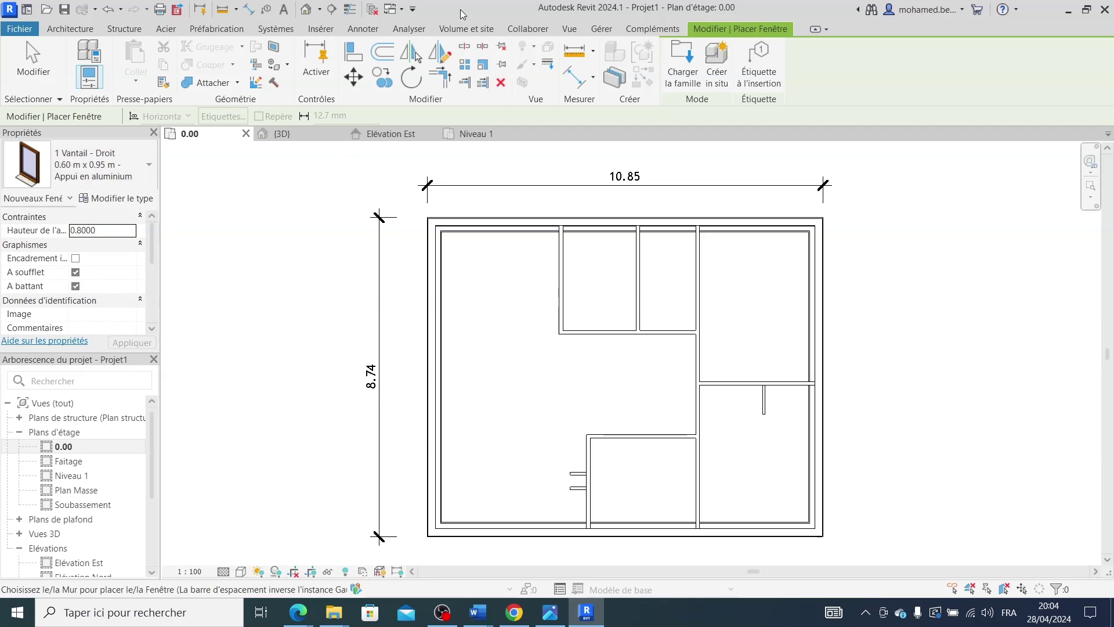
# Step: Open the load-family dialog and browse the US folder of the English library for window families
pyautogui.click(682, 69)
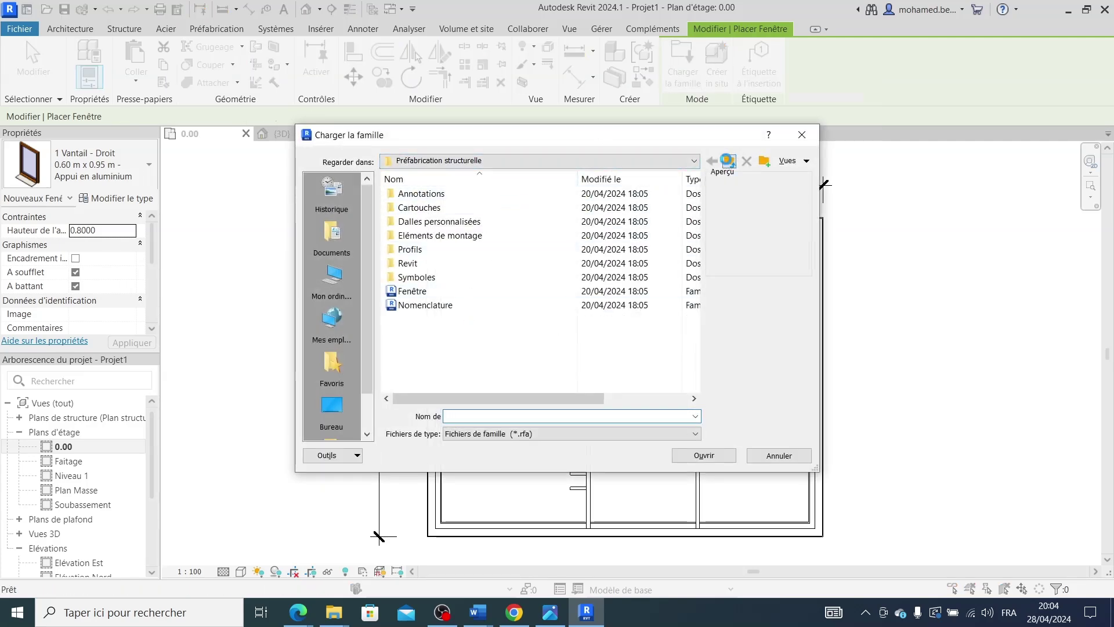
pyautogui.click(729, 161)
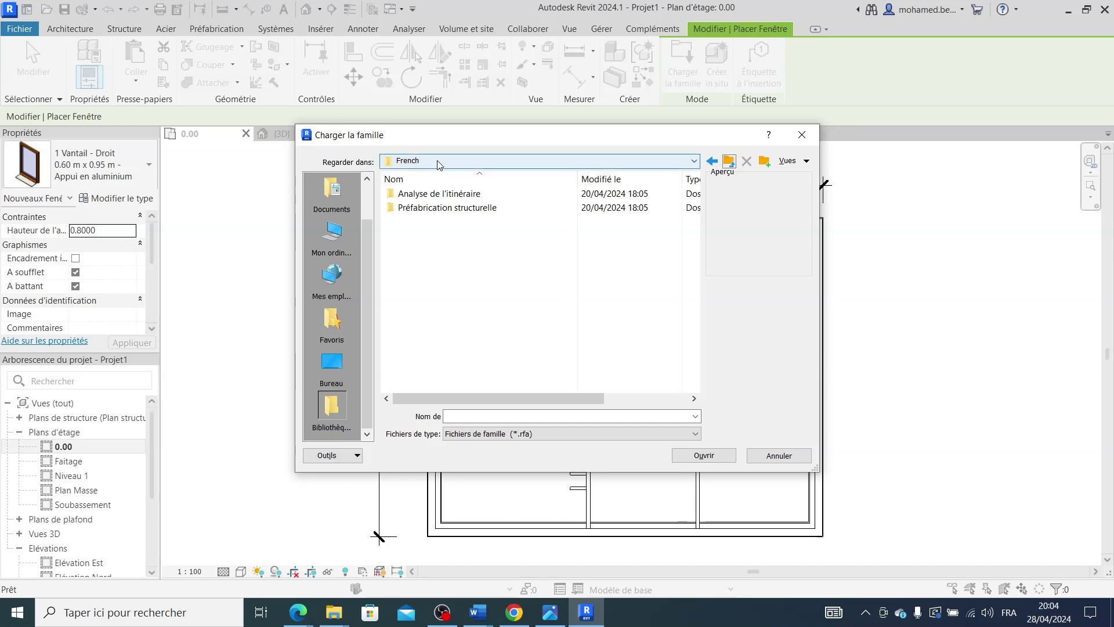
pyautogui.click(727, 163)
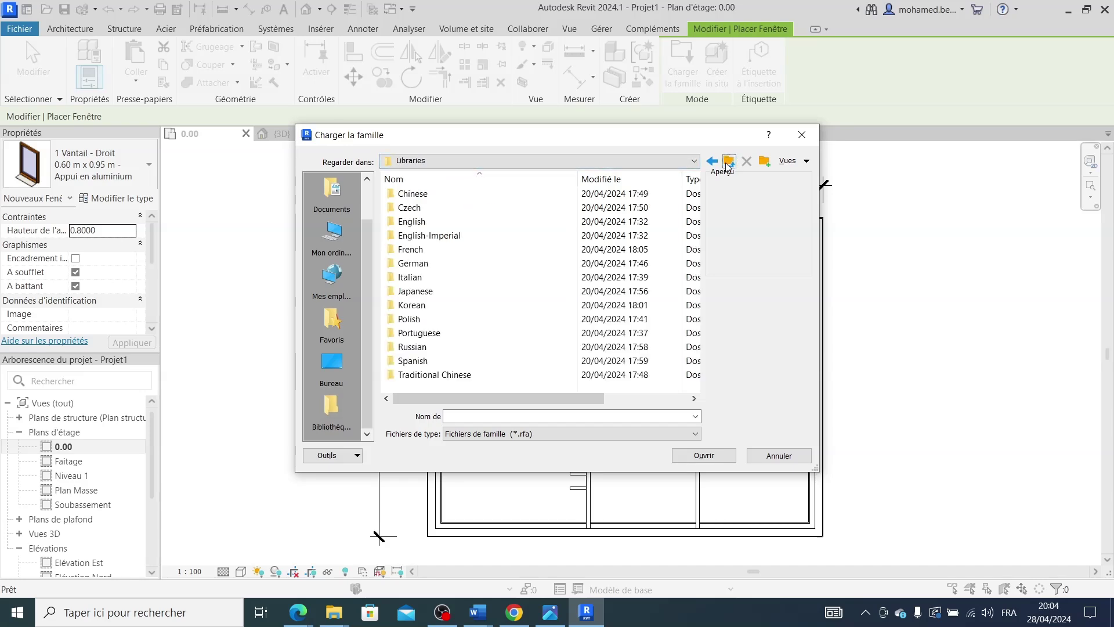
pyautogui.doubleClick(434, 222)
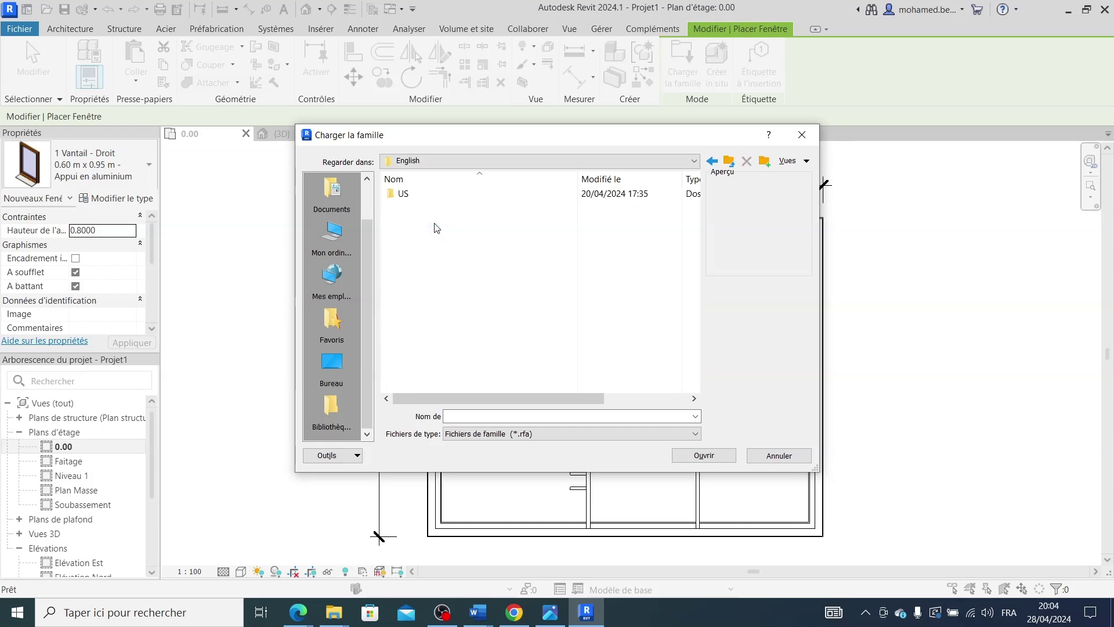
pyautogui.doubleClick(423, 200)
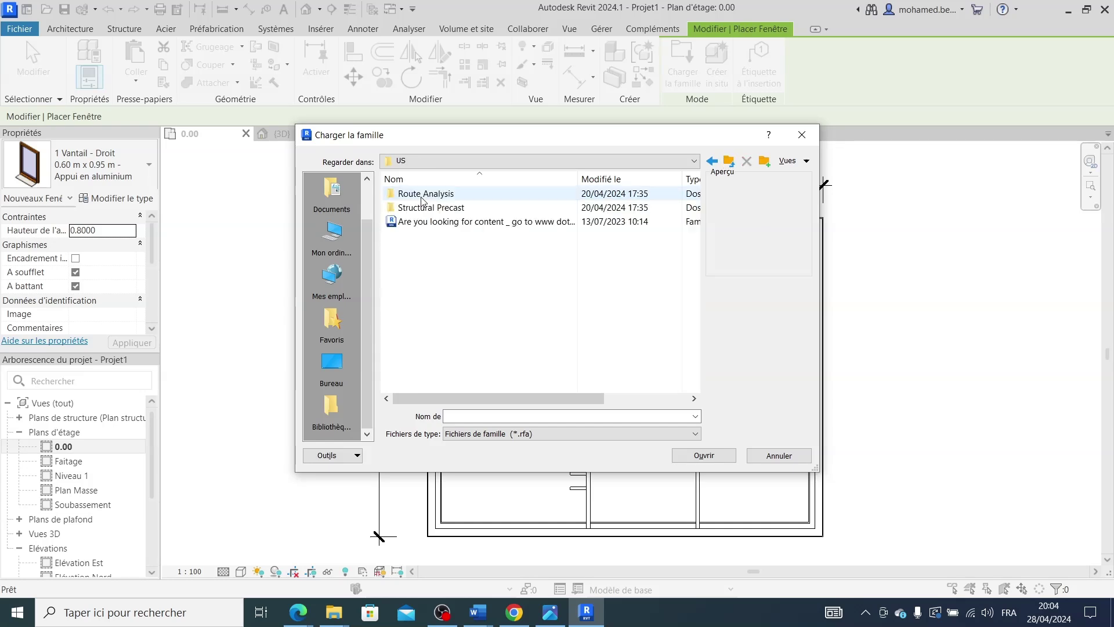
# Step: Browse the Analyse de l'itinéraire and Préfabrication structurelle folders of the French library for window families
pyautogui.click(718, 166)
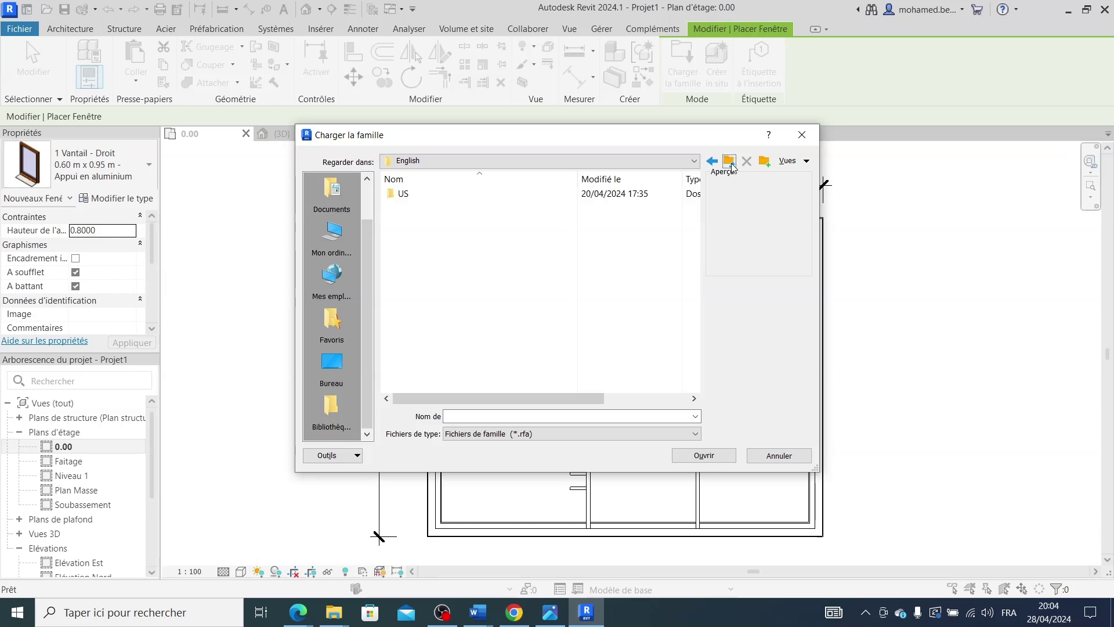
pyautogui.click(729, 164)
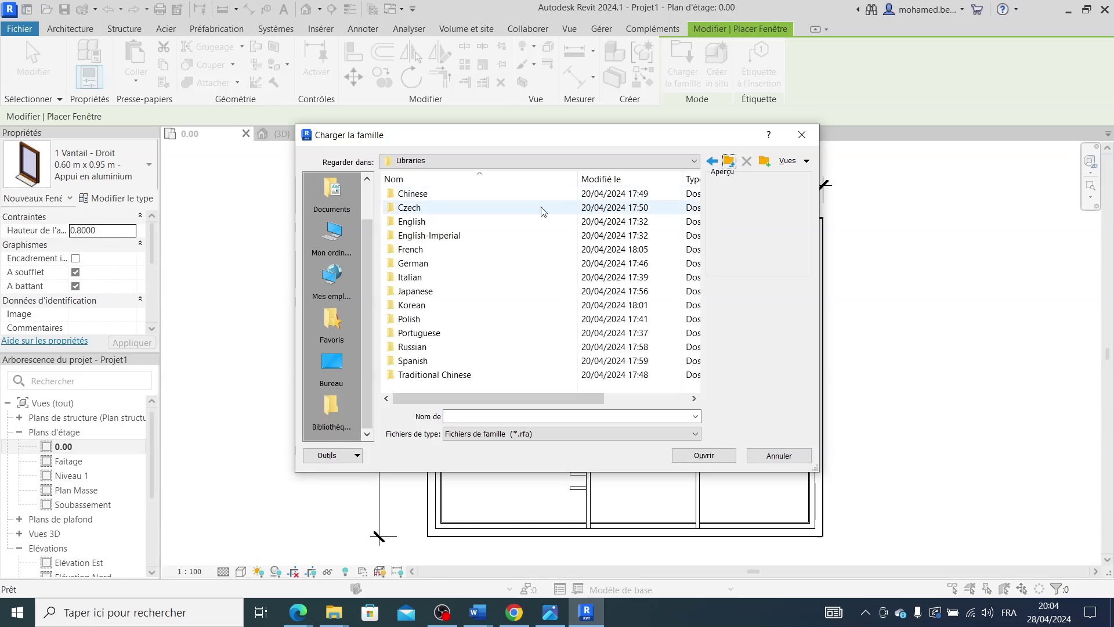
pyautogui.doubleClick(474, 251)
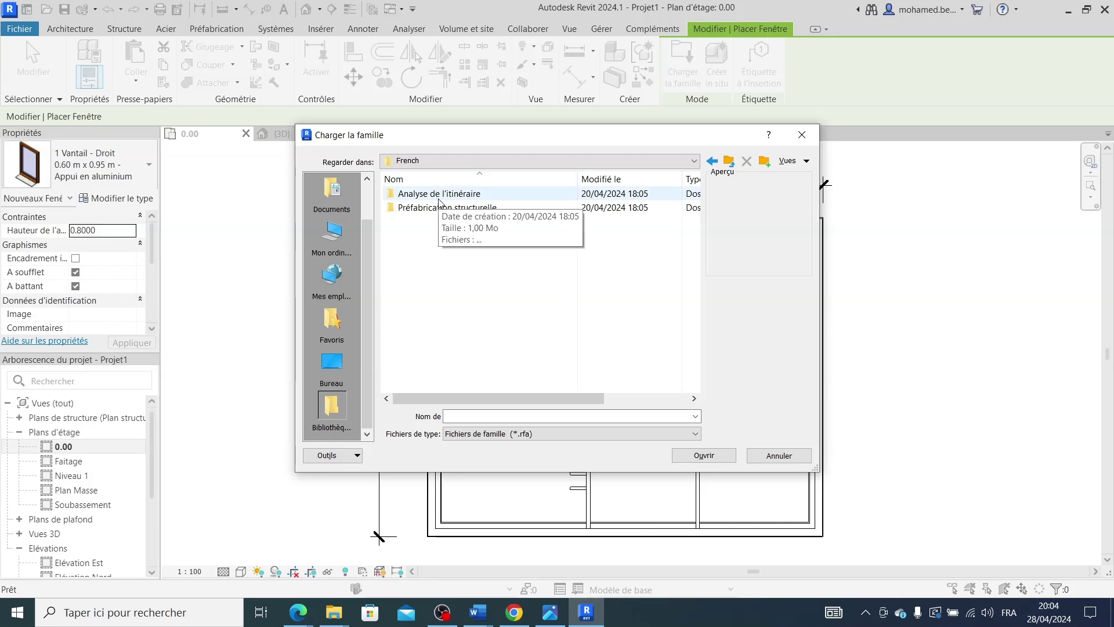
pyautogui.doubleClick(439, 198)
pyautogui.click(711, 161)
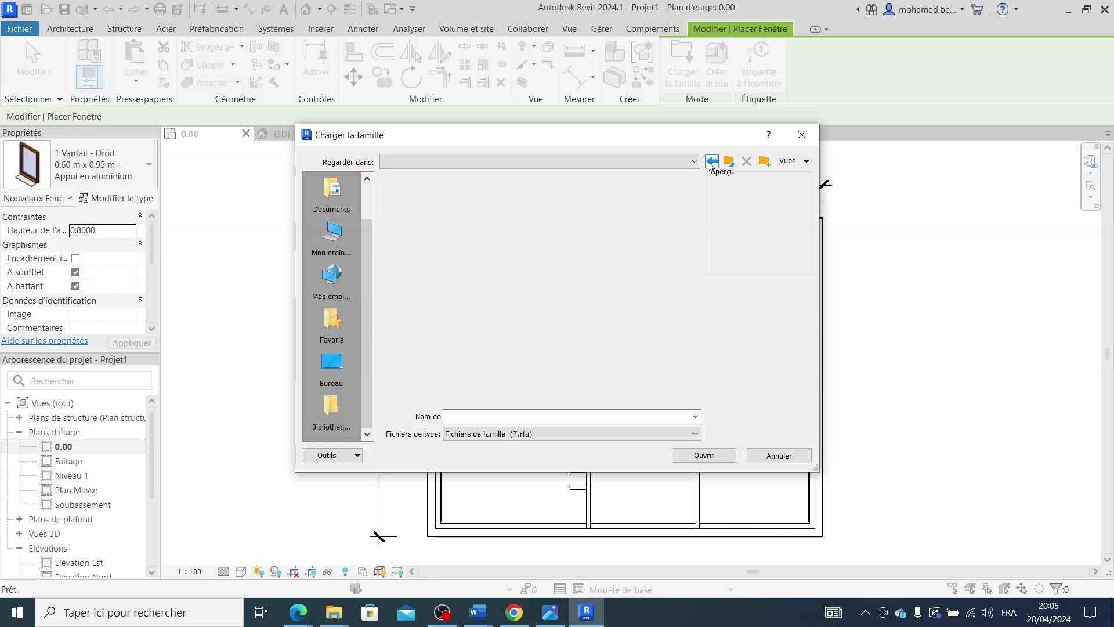
pyautogui.doubleClick(529, 210)
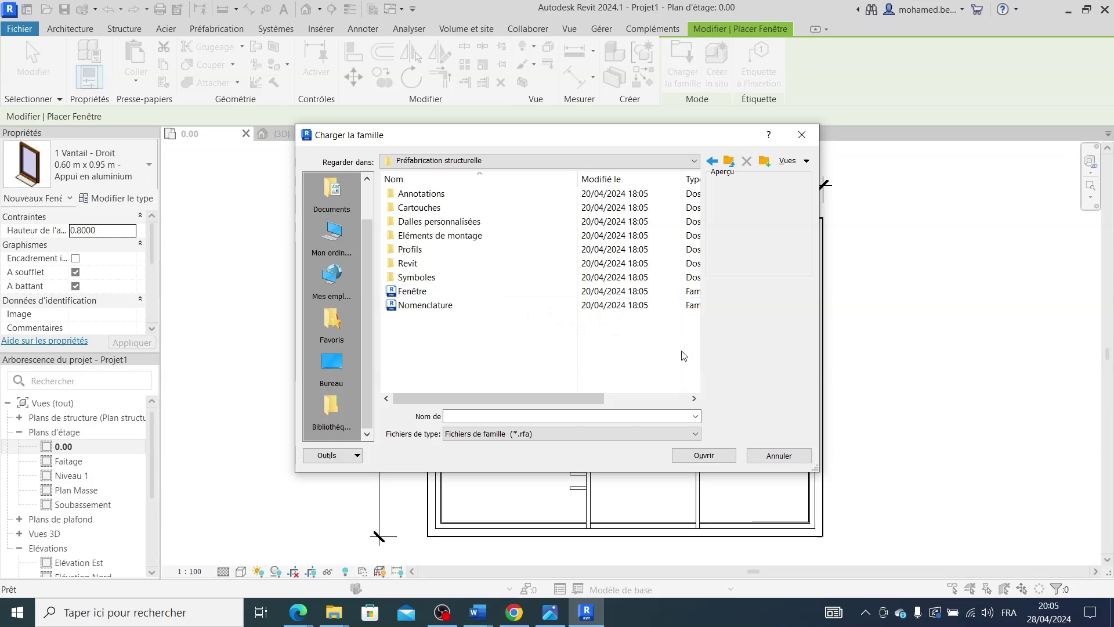
# Step: Switch to Chrome, open the "Contenu d'Autodesk Revit 2024" article and find the French content module in its table
pyautogui.click(514, 613)
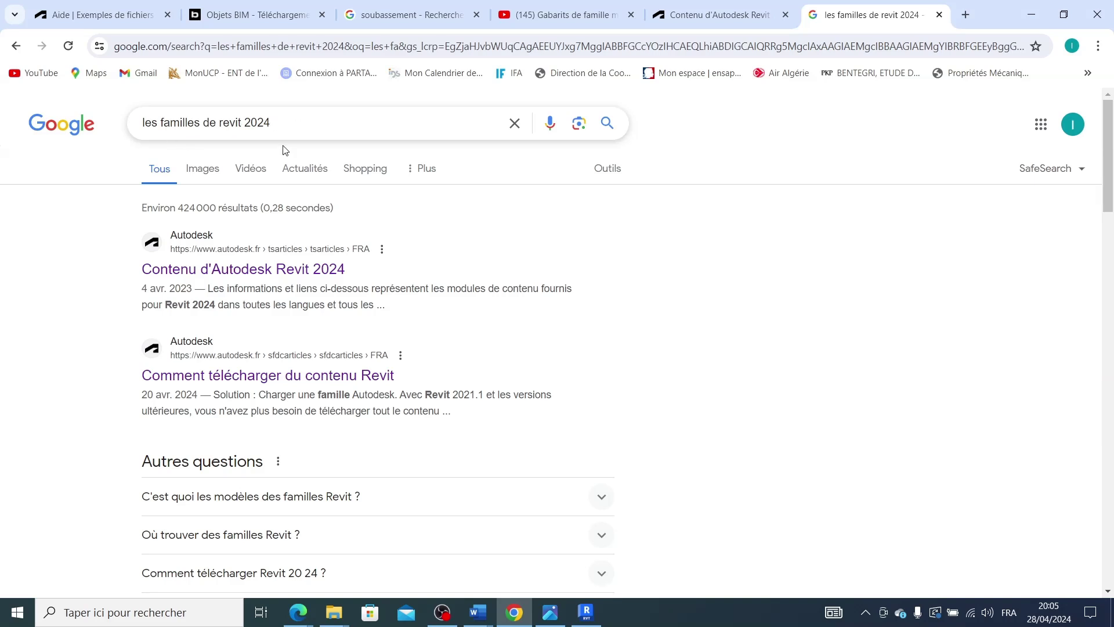
pyautogui.click(323, 267)
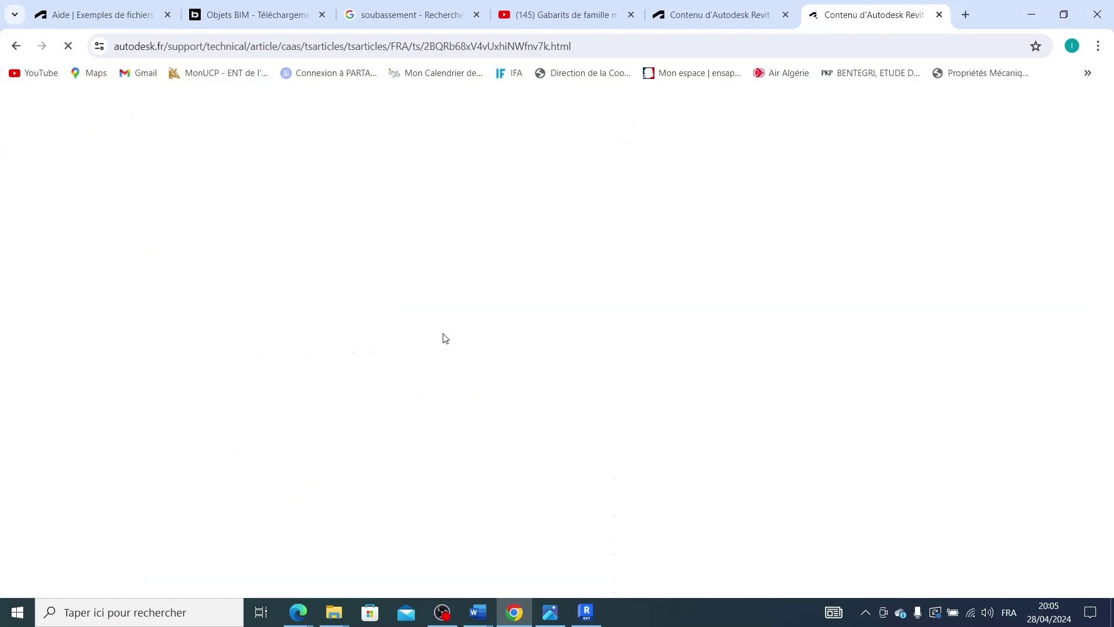
pyautogui.scroll(-3, 273, 396)
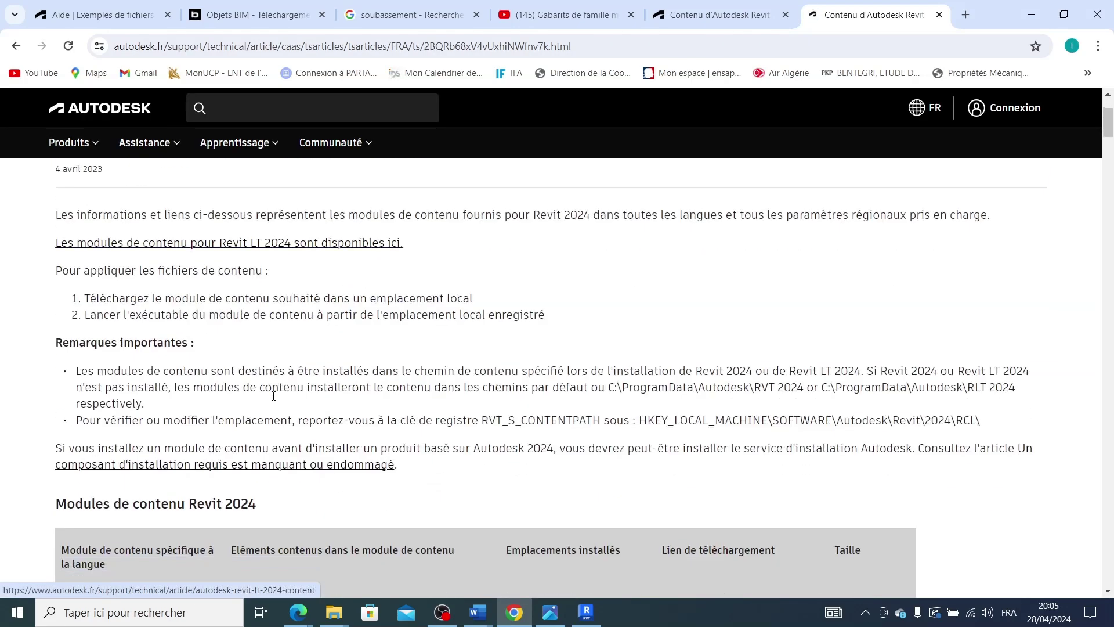
pyautogui.scroll(-5, 273, 396)
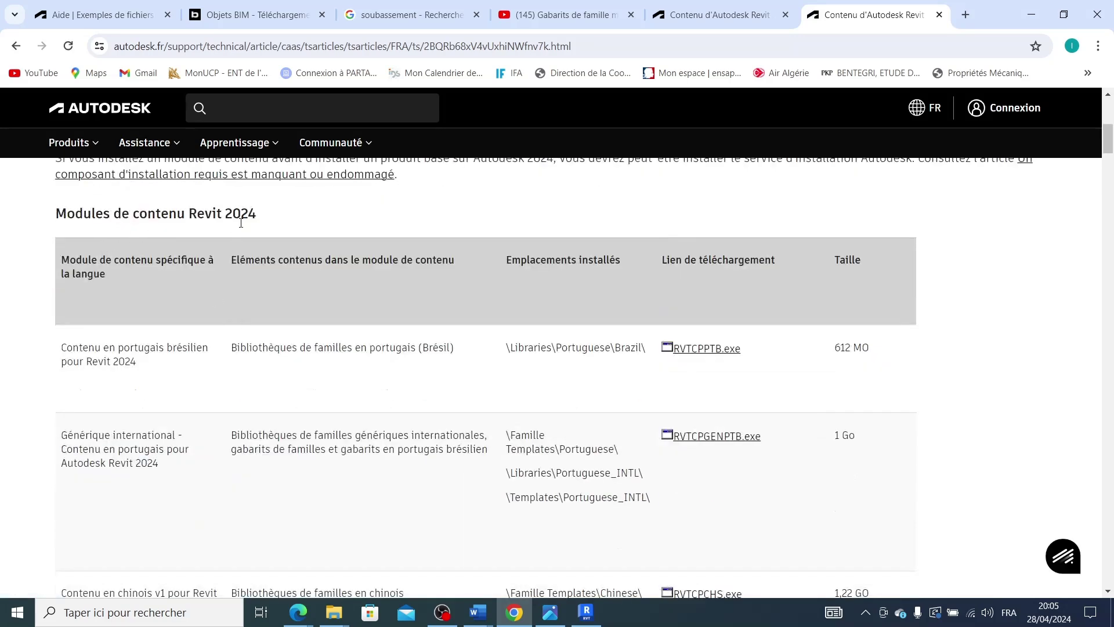
pyautogui.scroll(-6, 171, 429)
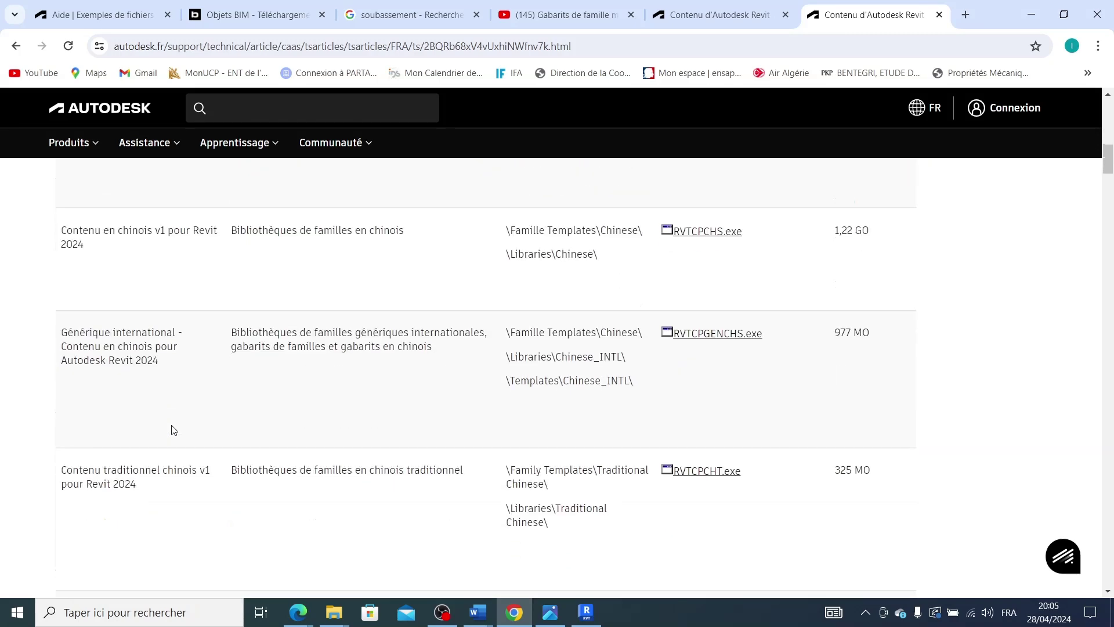
pyautogui.scroll(-7, 184, 394)
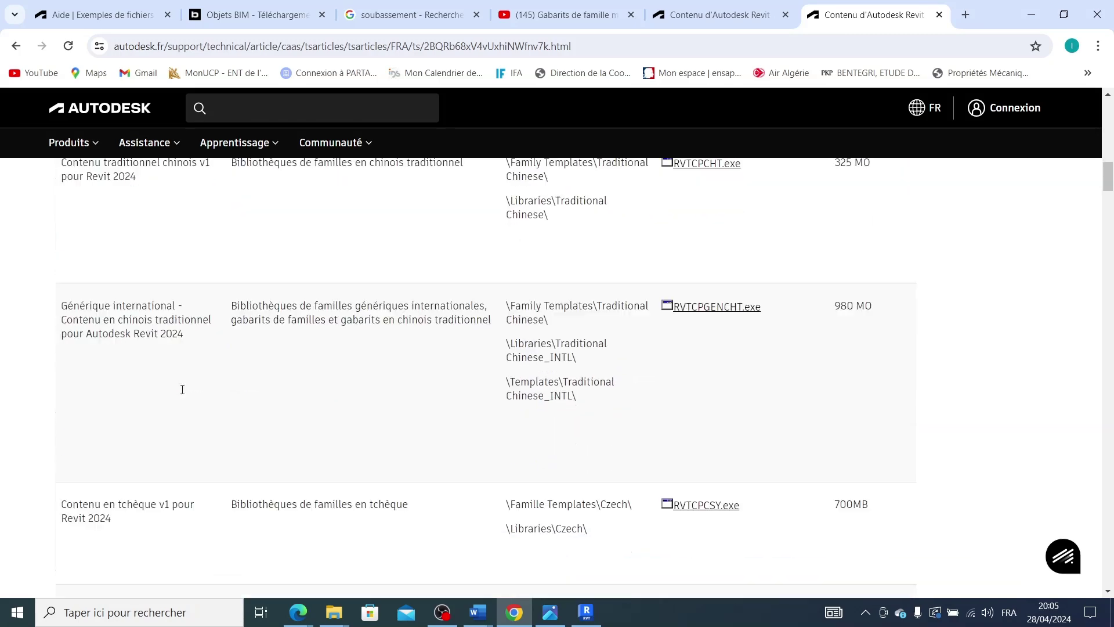
pyautogui.scroll(-3, 171, 412)
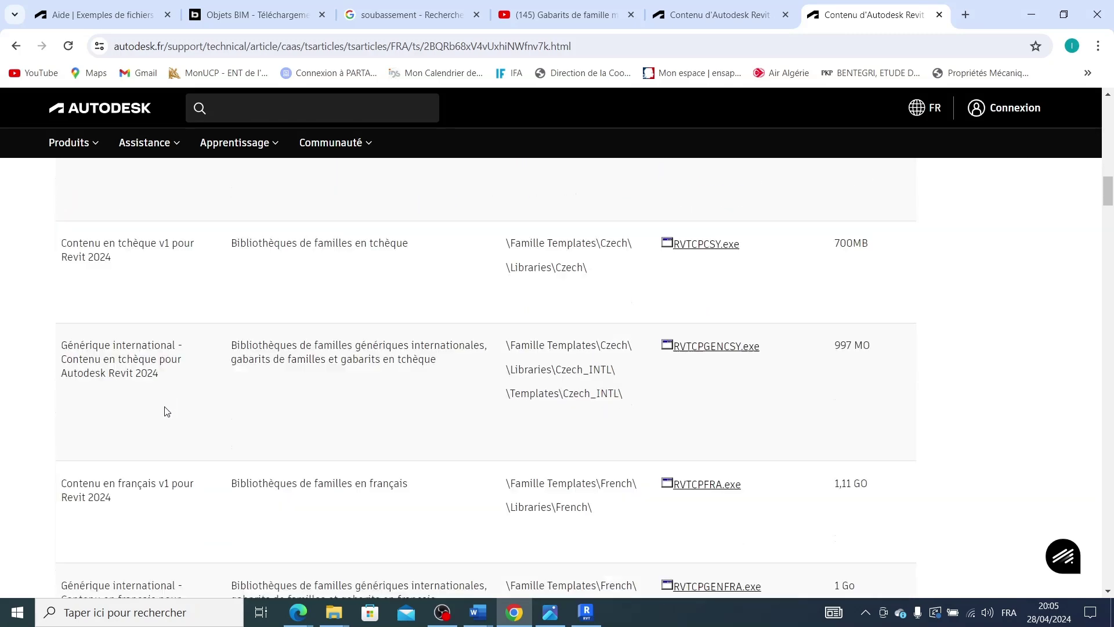
pyautogui.scroll(-1, 167, 411)
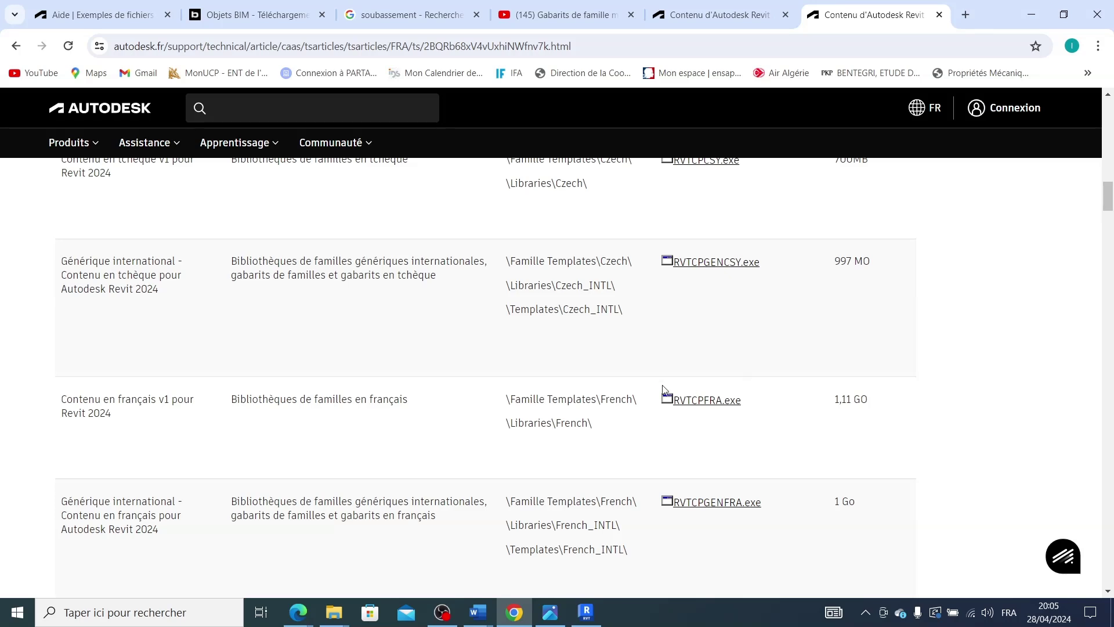
# Step: Start downloading the French content module RVTCPFRA.exe and pause that download
pyautogui.click(698, 406)
pyautogui.click(1046, 47)
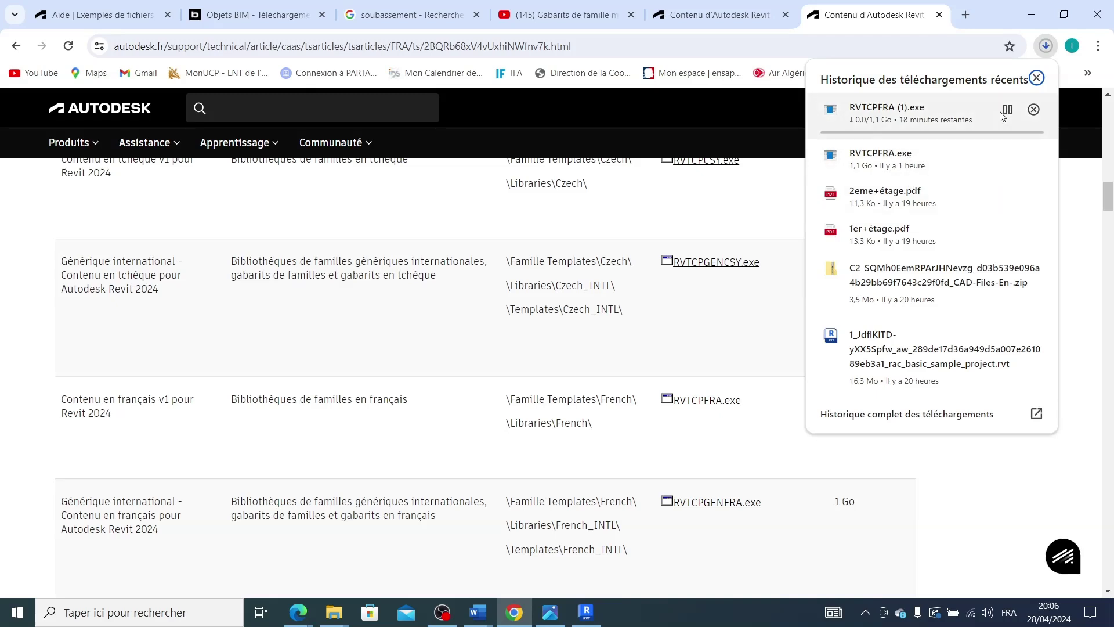
pyautogui.click(1006, 110)
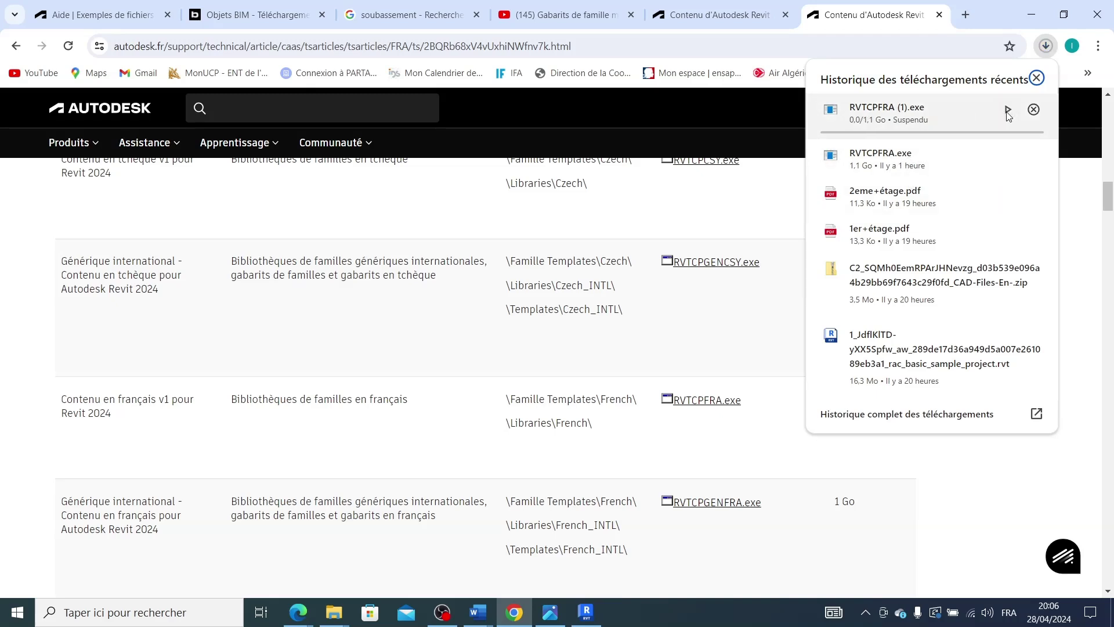
# Step: Run the previously downloaded RVTCPFRA.exe, install French Content for Autodesk Revit 2024 and finish the installer
pyautogui.click(907, 166)
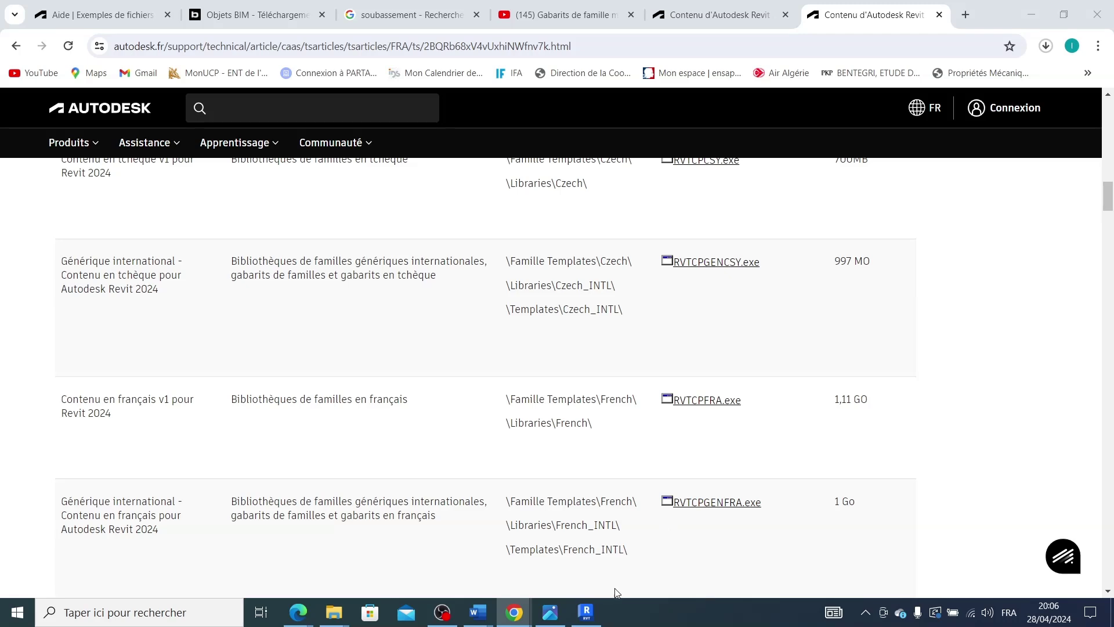
pyautogui.click(1046, 47)
pyautogui.click(1008, 157)
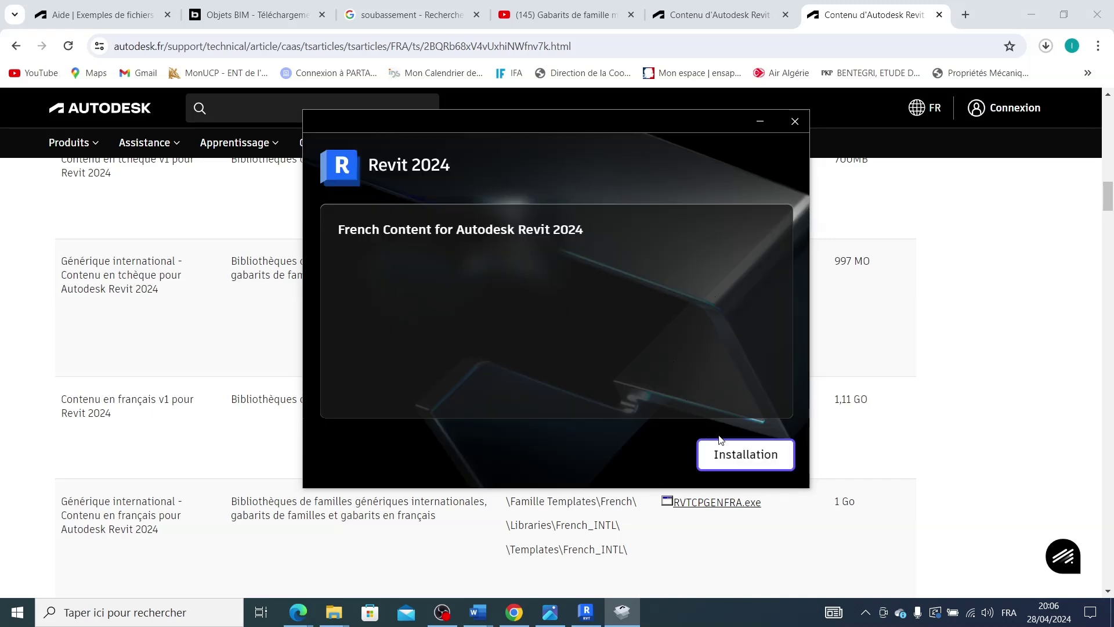
pyautogui.click(740, 456)
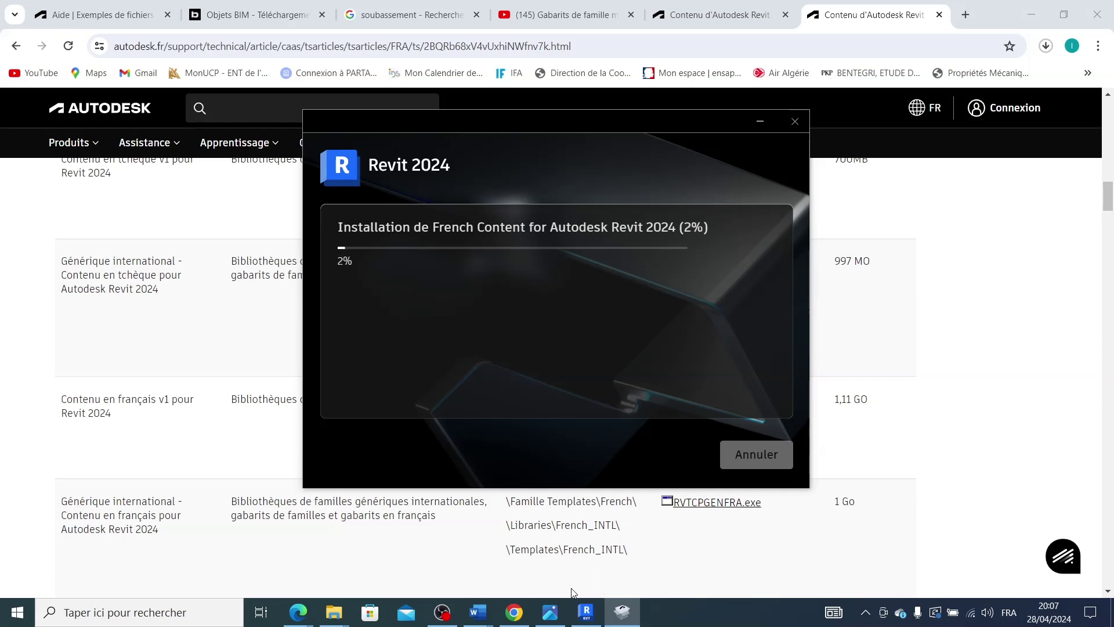
pyautogui.moveTo(453, 614)
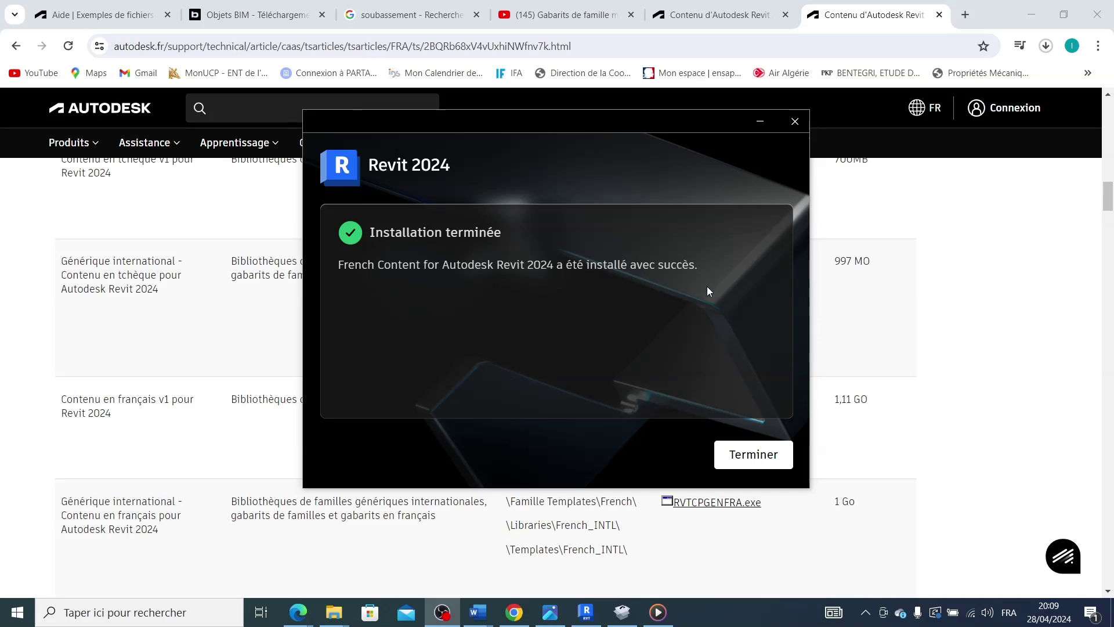
pyautogui.click(776, 465)
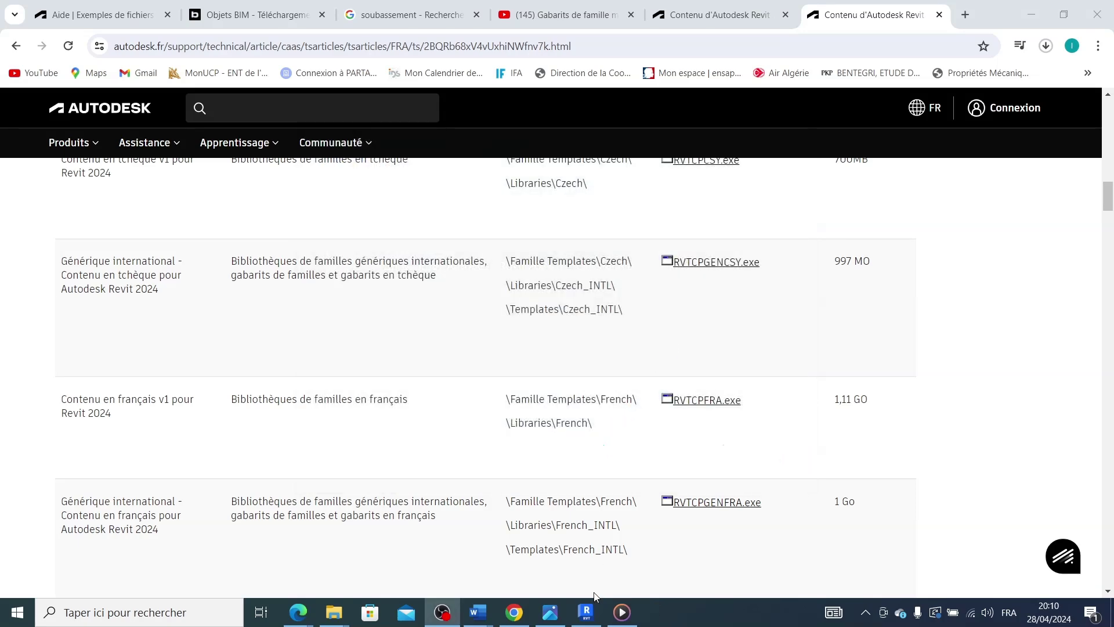
# Step: Switch back to Revit, cancel the family loading and window placement, and close the program
pyautogui.click(587, 614)
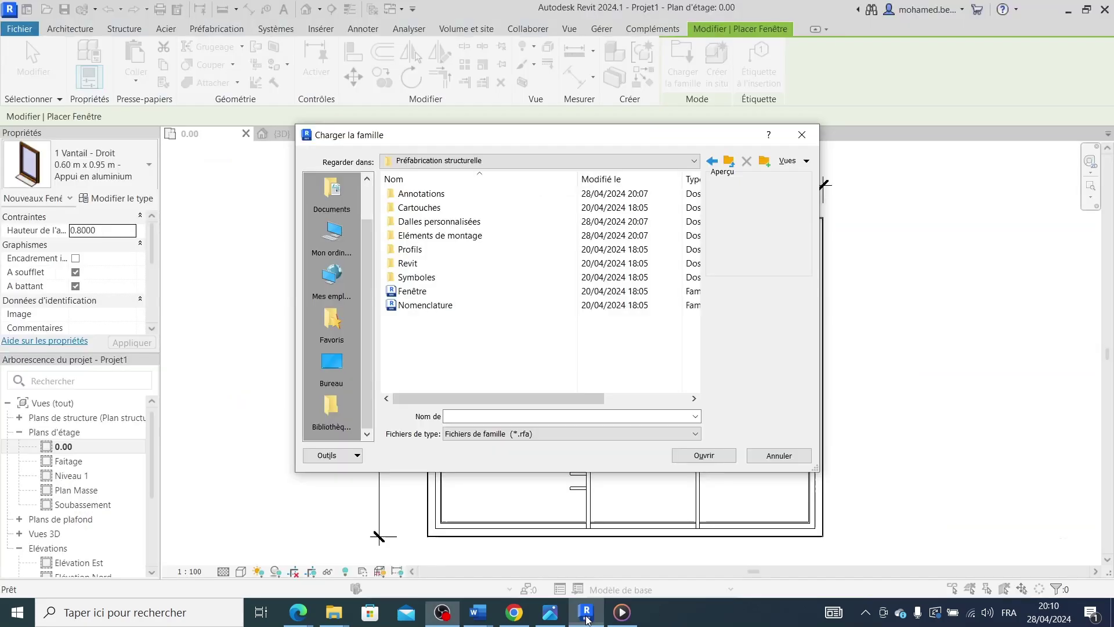
pyautogui.click(786, 457)
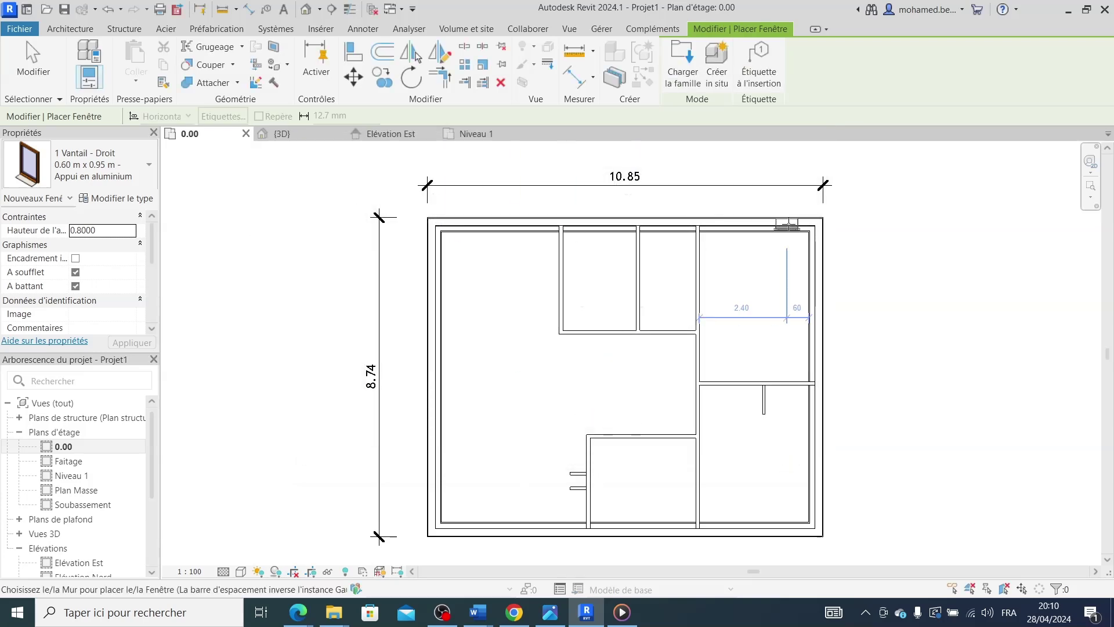
pyautogui.press('Escape')
pyautogui.press('Escape')
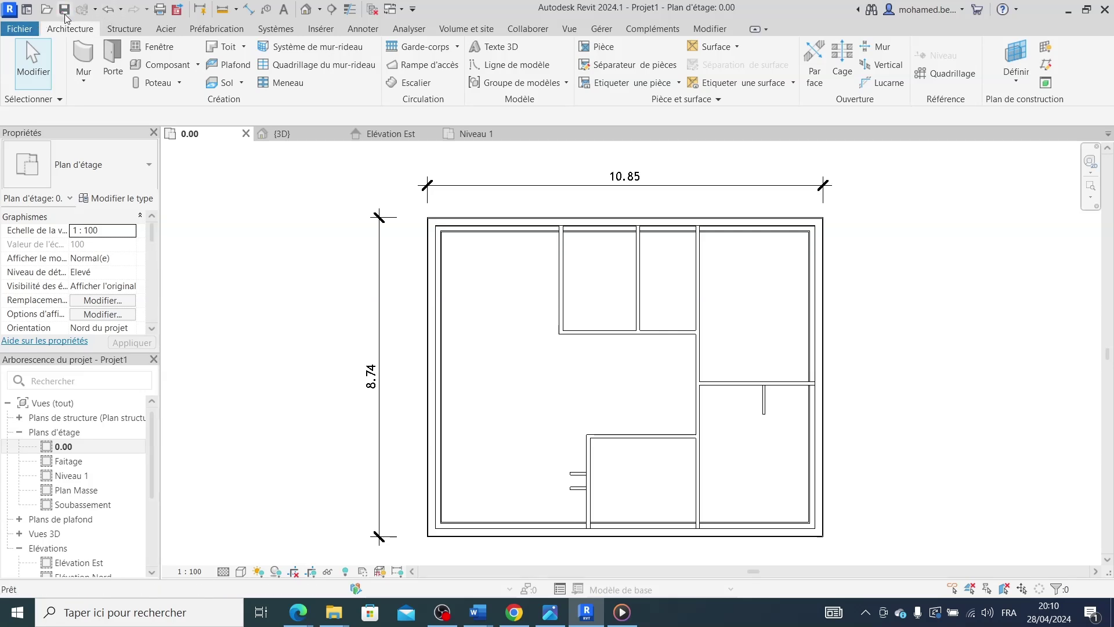
pyautogui.click(1105, 10)
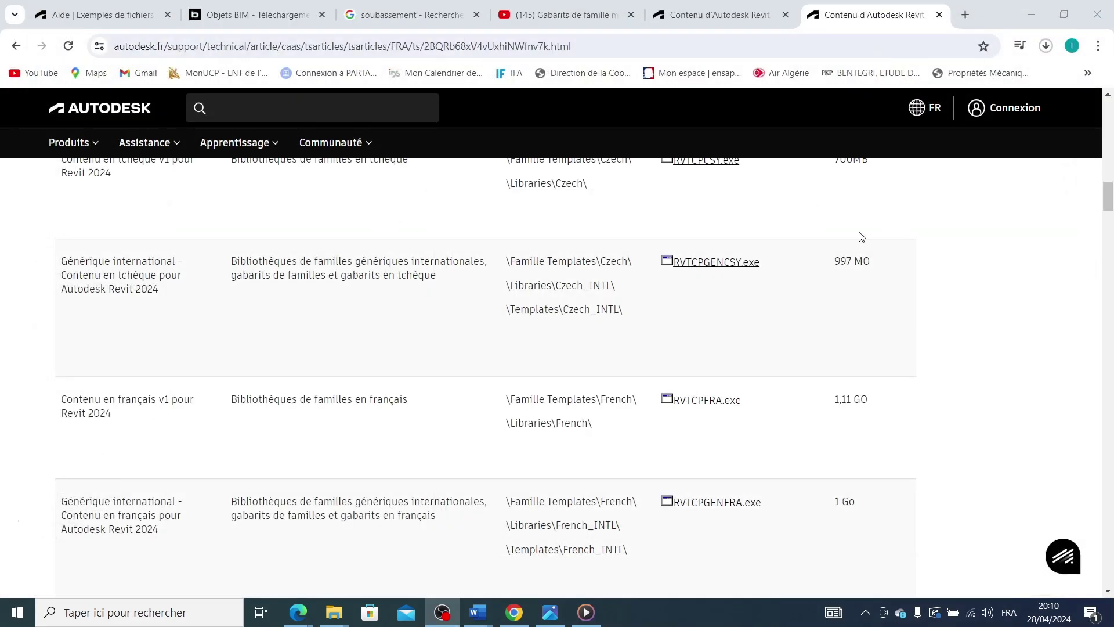
# Step: Minimize the Chrome and PDF windows and launch Revit 2024 from the desktop
pyautogui.click(1032, 15)
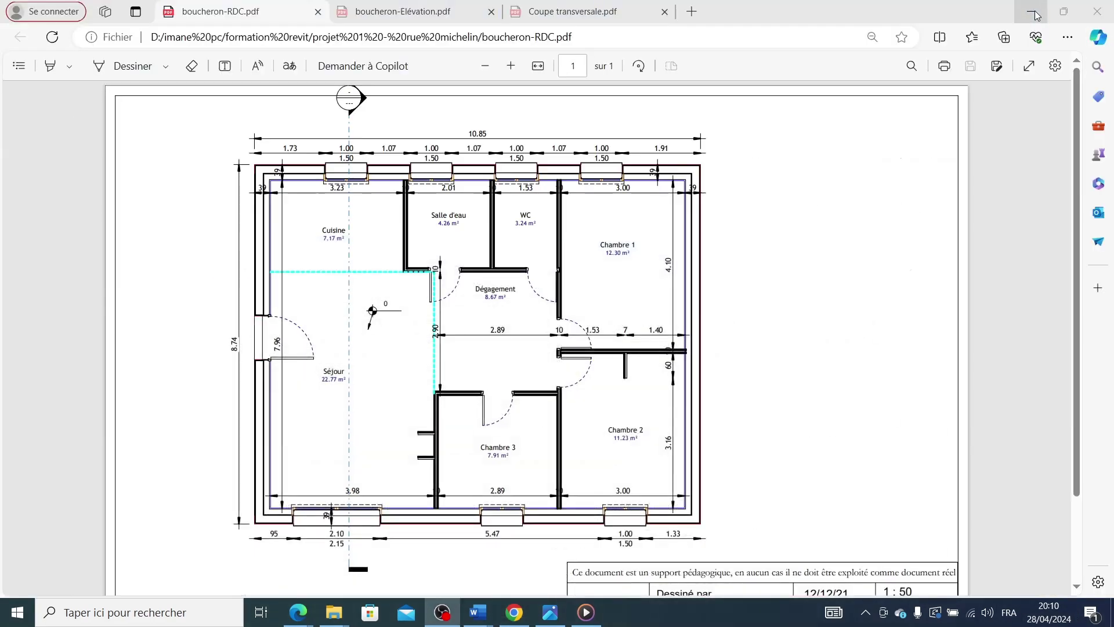
pyautogui.click(1037, 15)
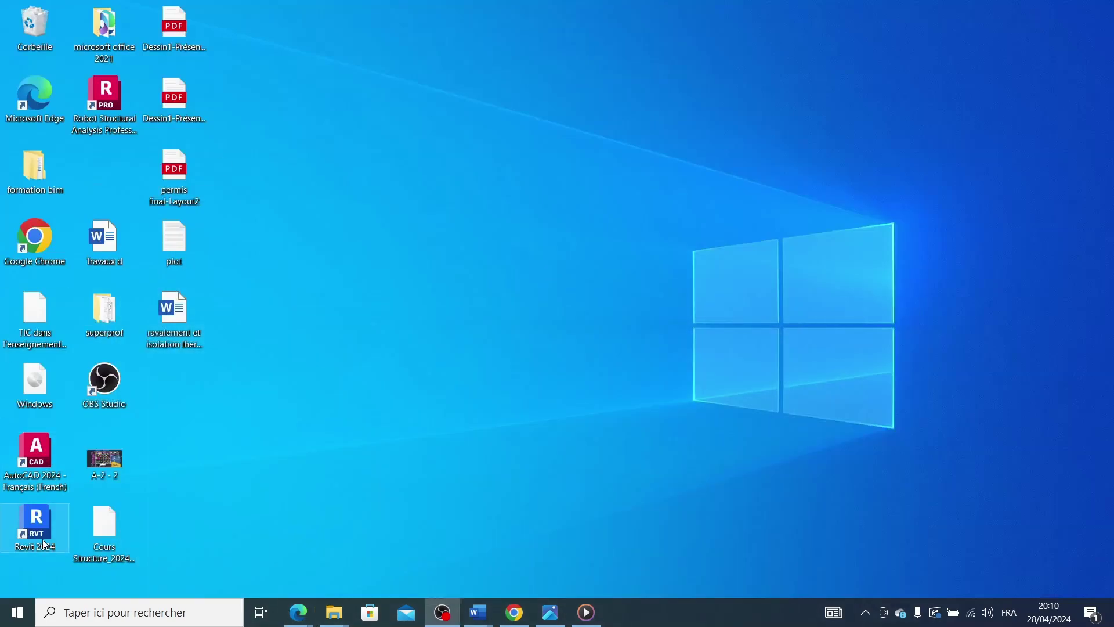
pyautogui.doubleClick(44, 544)
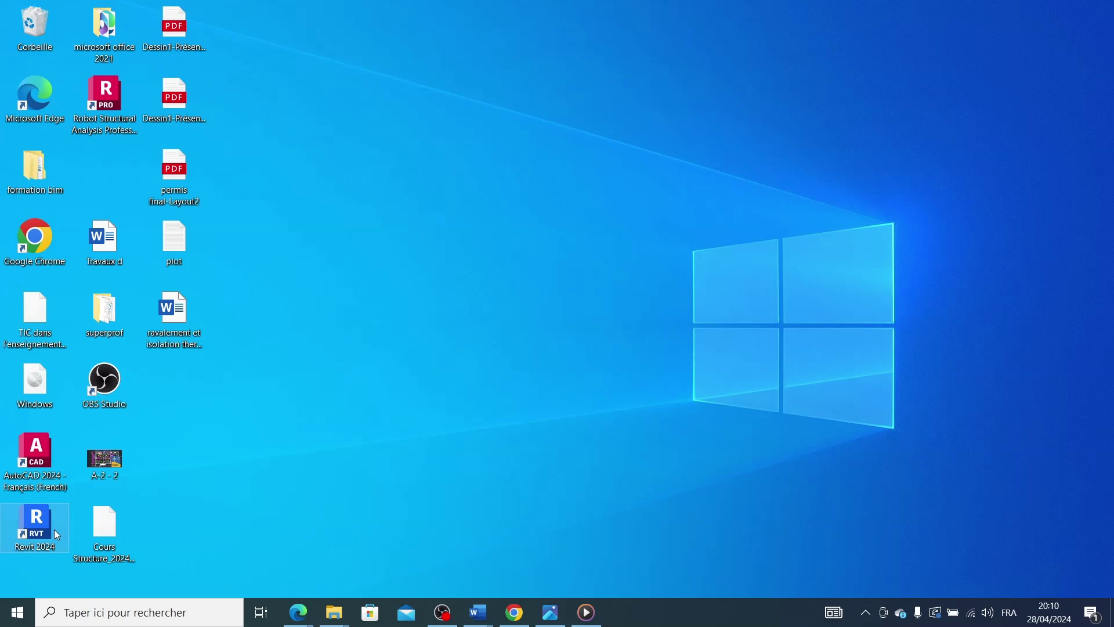
# Step: Start Revit 2024 and open the Projet1 model from the REVIT folder inside formation bim on the desktop
pyautogui.doubleClick(31, 528)
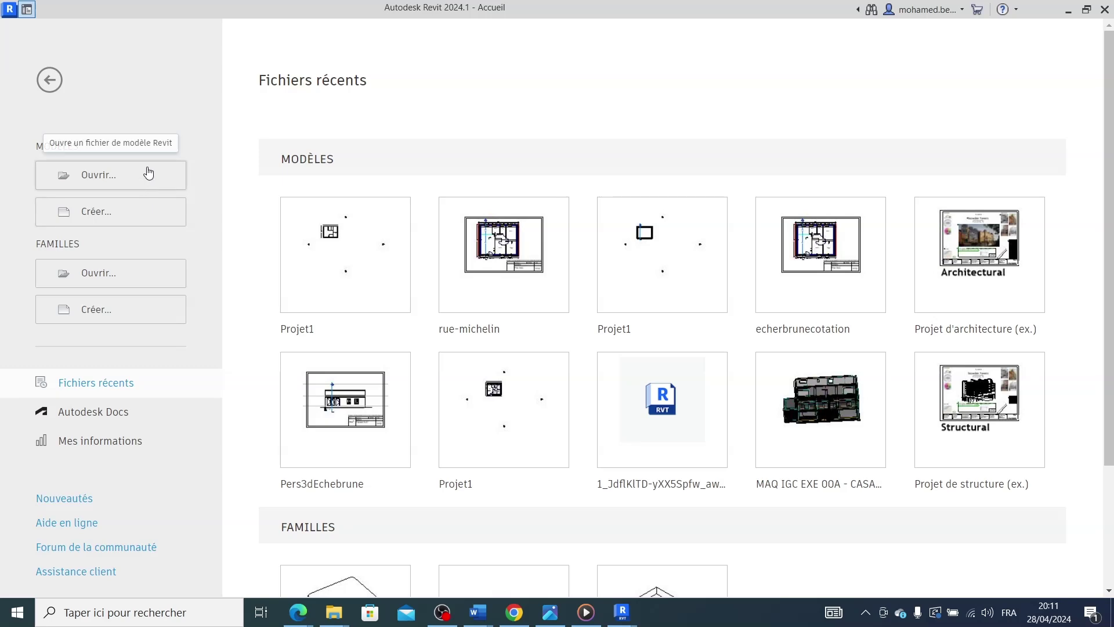
pyautogui.click(149, 172)
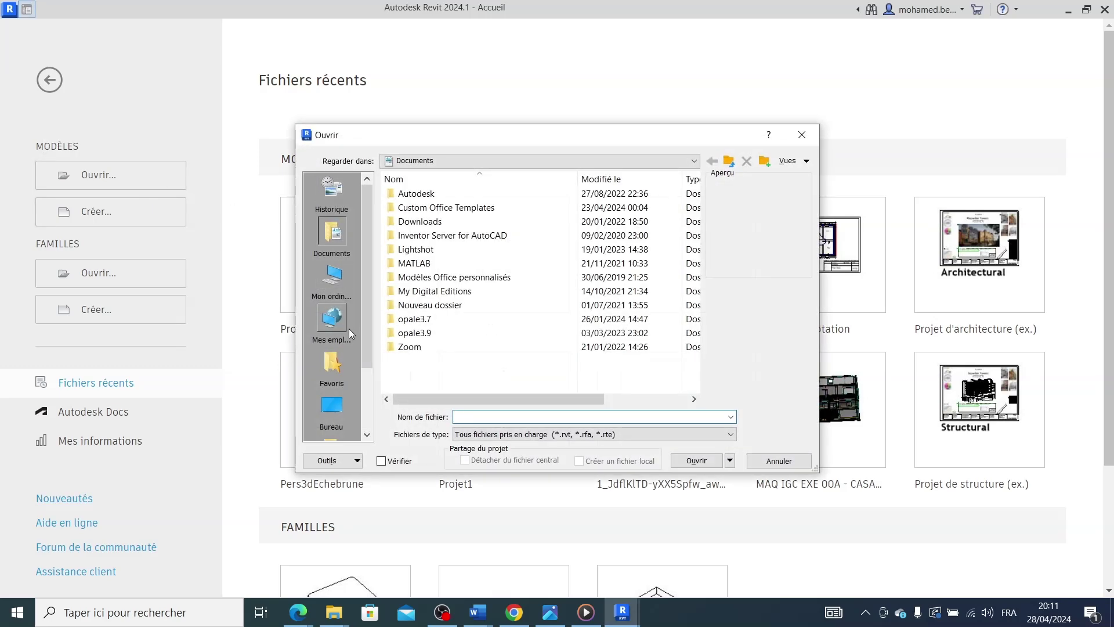
pyautogui.click(342, 410)
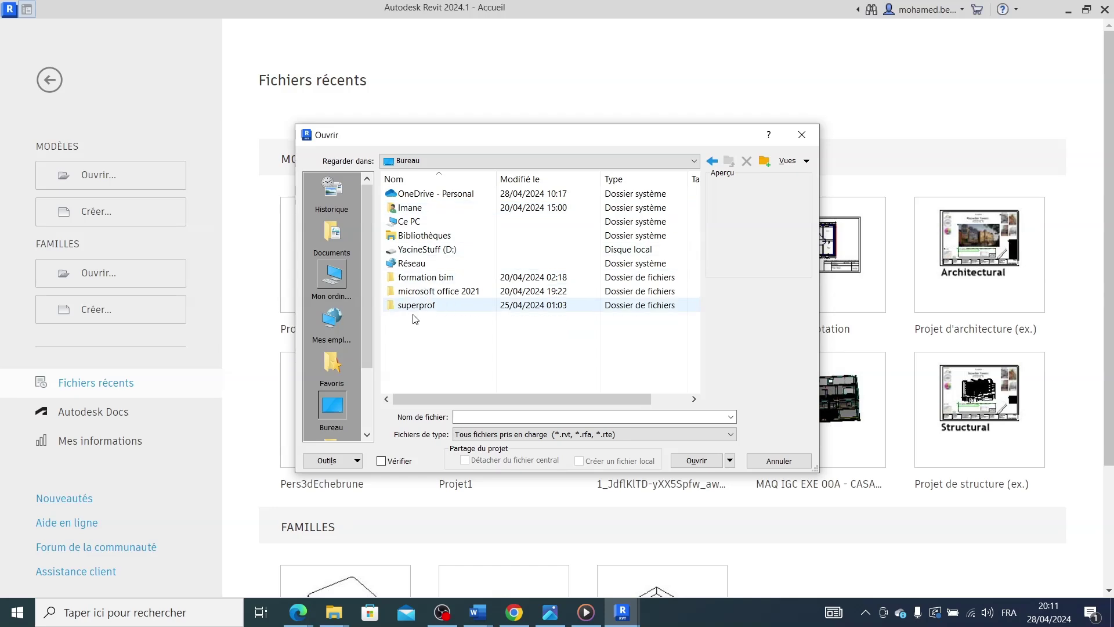
pyautogui.doubleClick(428, 278)
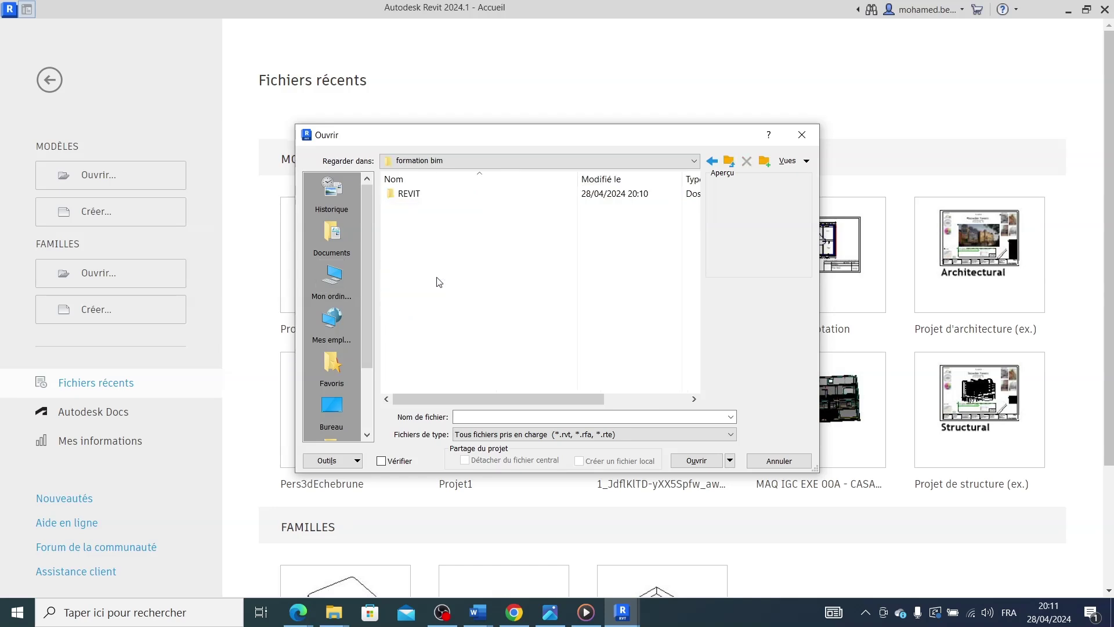
pyautogui.doubleClick(422, 194)
pyautogui.click(418, 236)
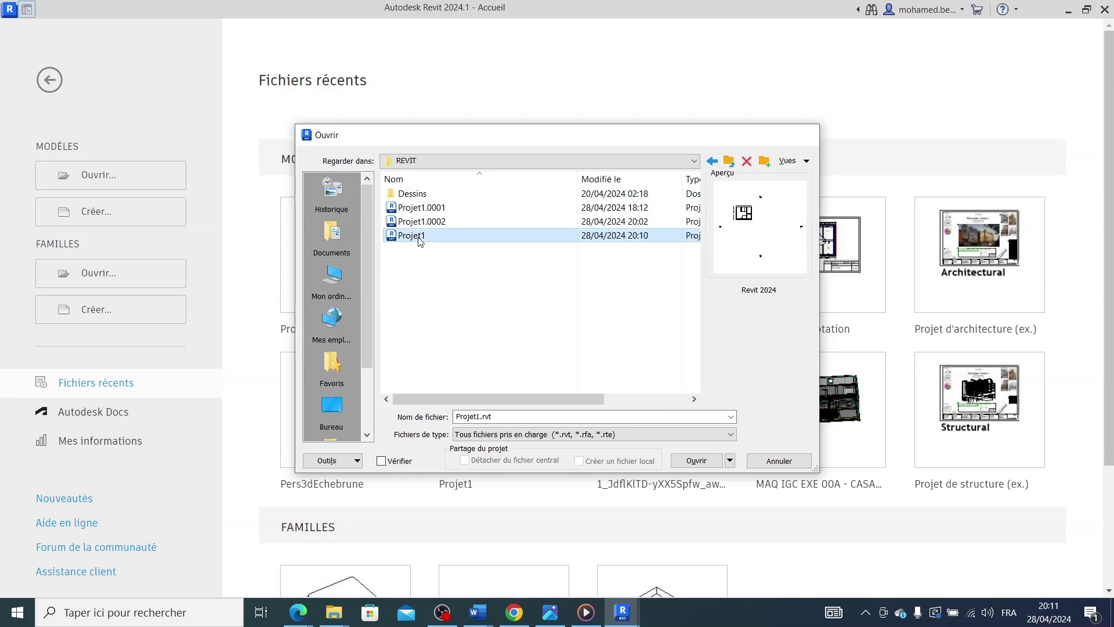
pyautogui.doubleClick(419, 236)
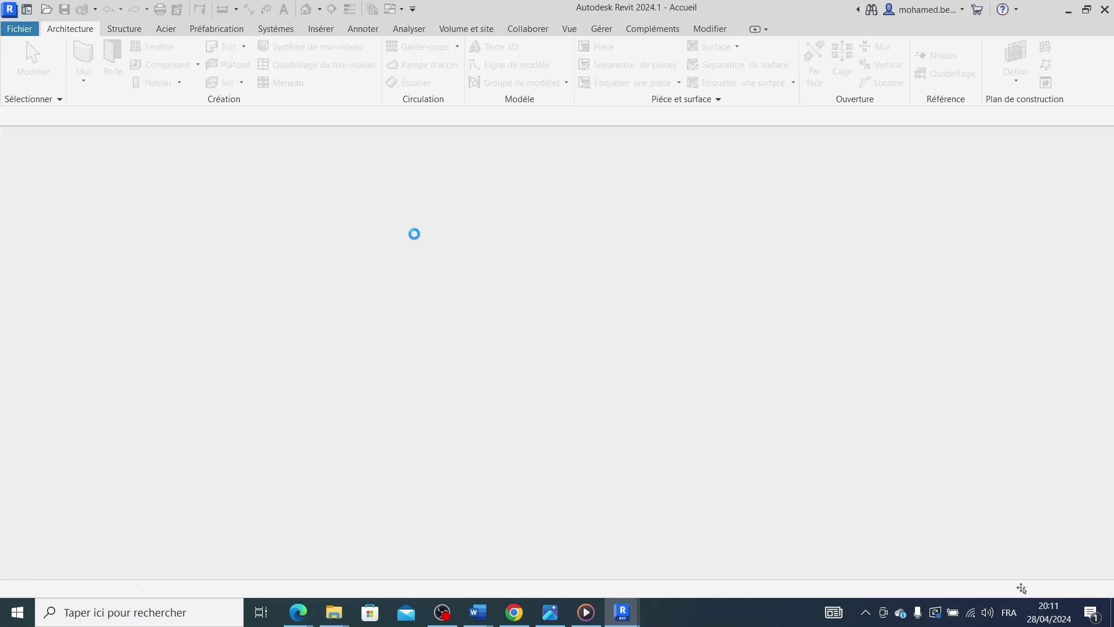
pyautogui.moveTo(621, 614)
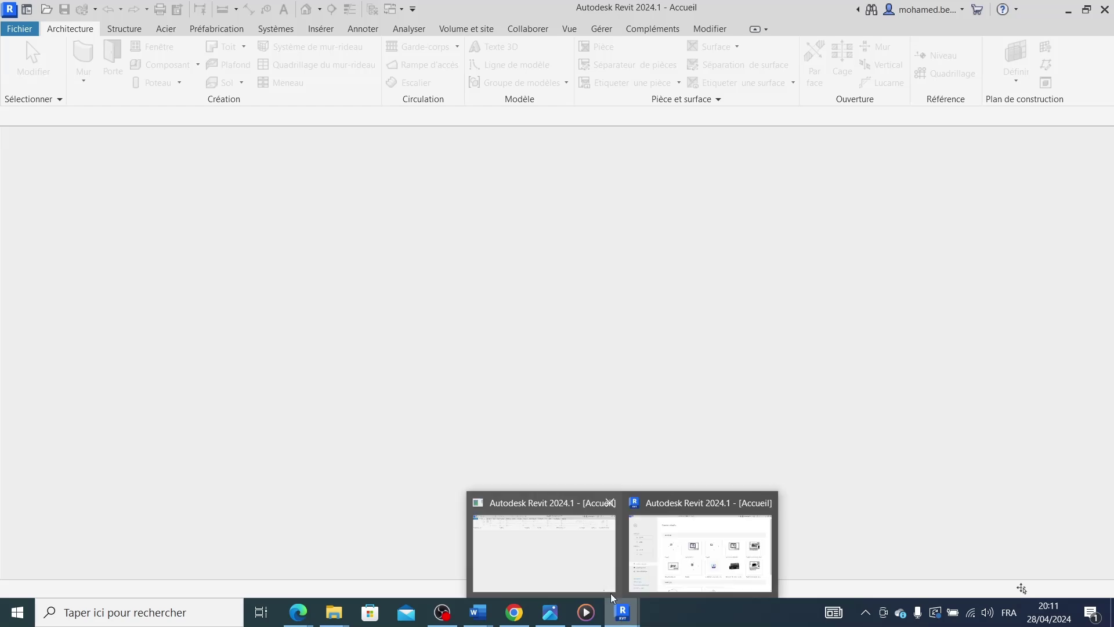
pyautogui.moveTo(670, 555)
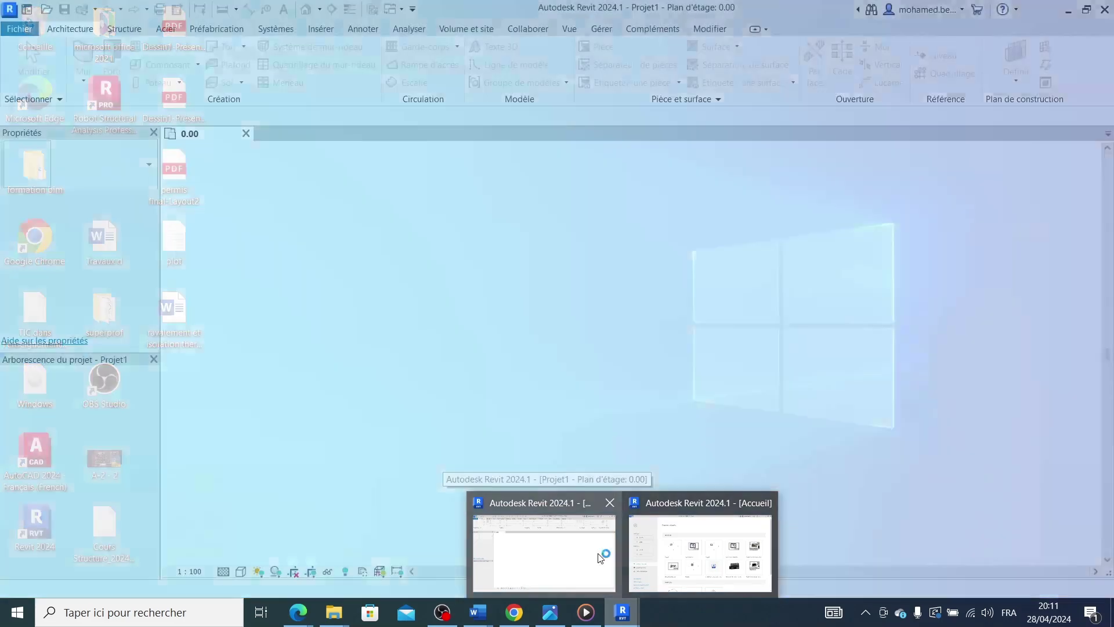
pyautogui.click(598, 554)
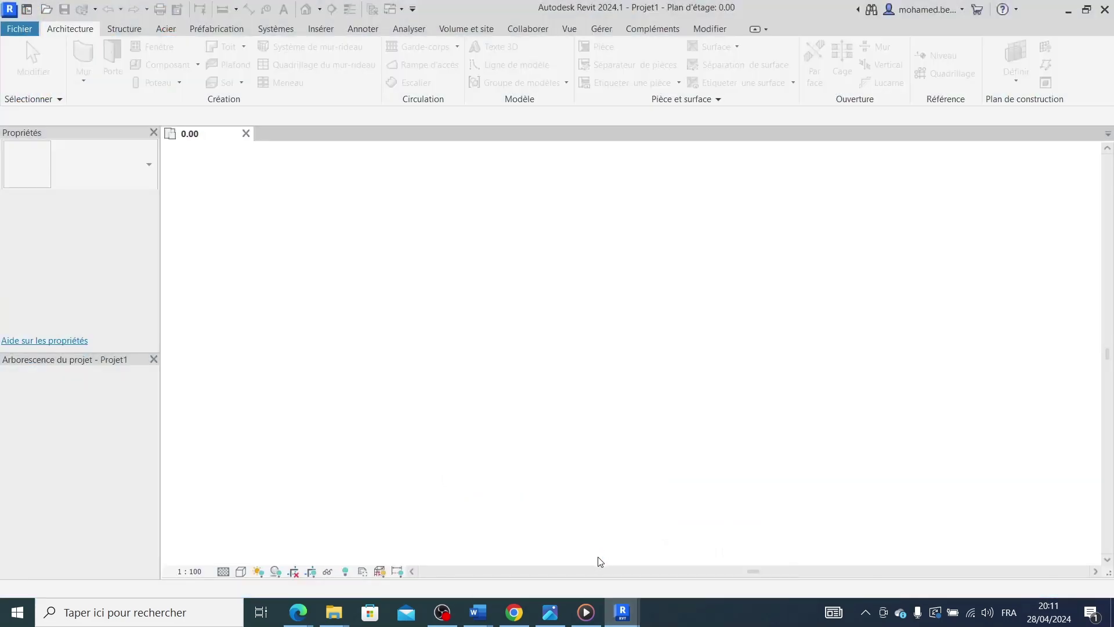
# Step: Start the Window command in floor plan 0.00 and review the window types available in the project
pyautogui.scroll(5, 464, 200)
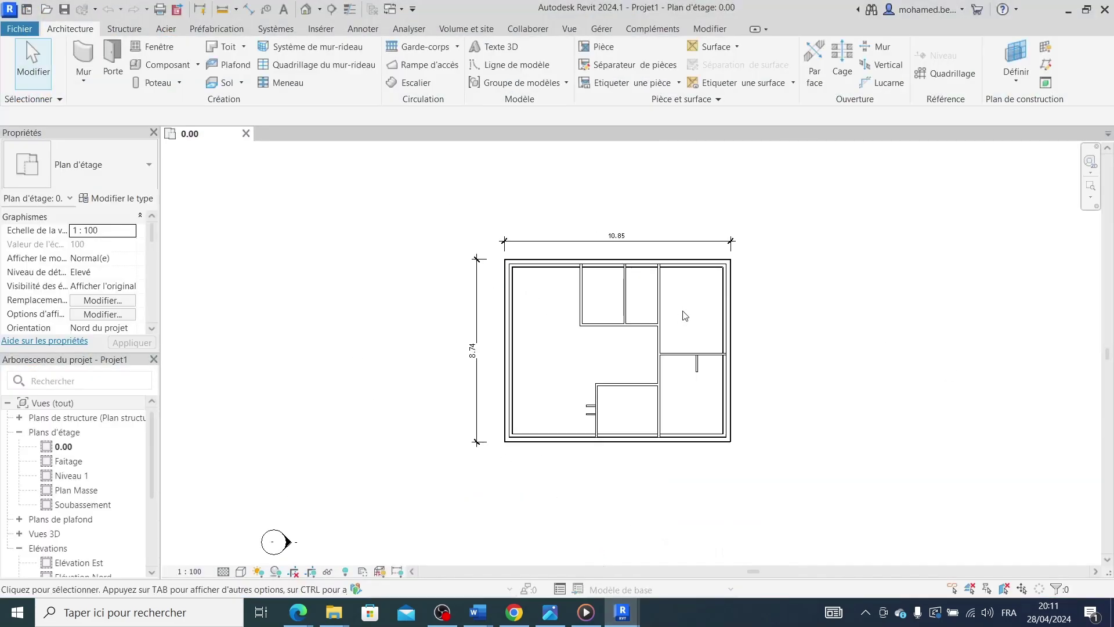
pyautogui.scroll(1, 741, 278)
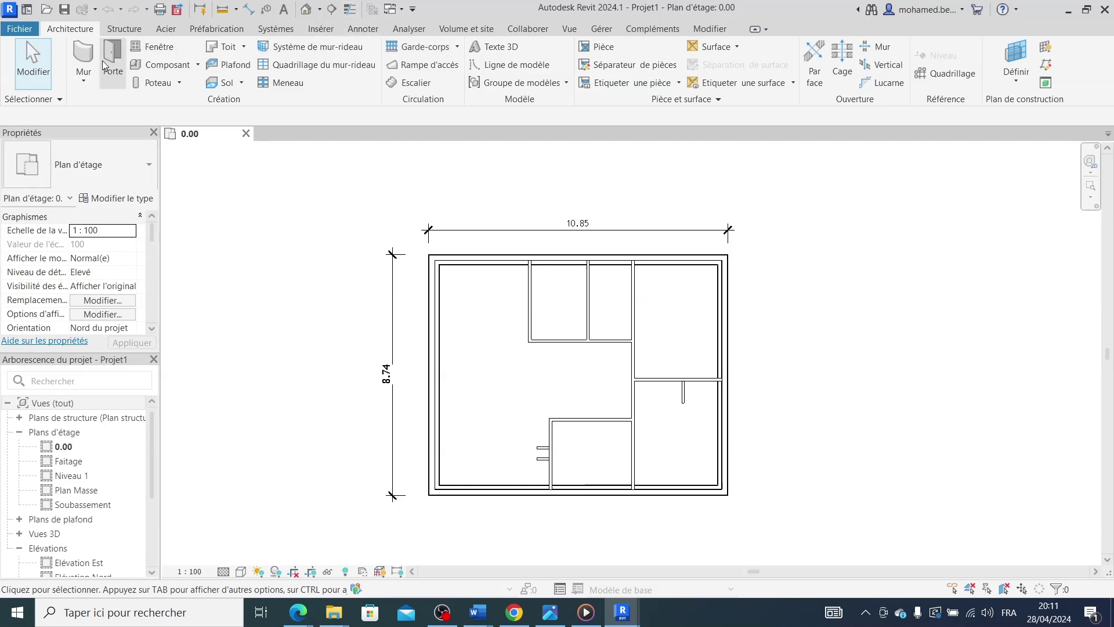
pyautogui.click(158, 48)
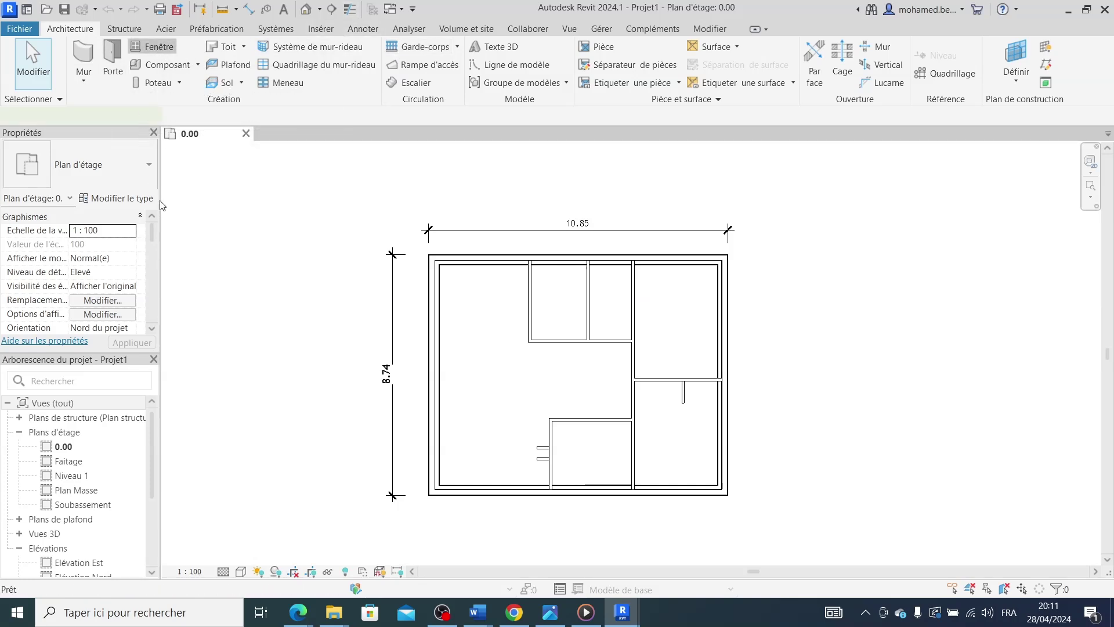
pyautogui.click(149, 169)
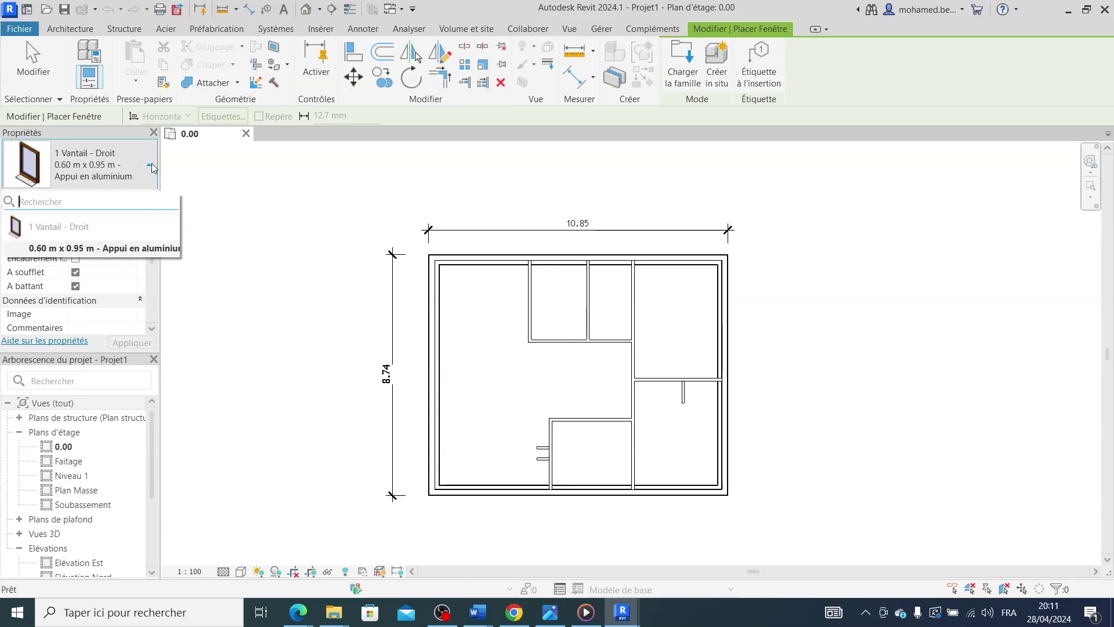
pyautogui.click(151, 167)
# Step: Start loading a window family, look through the French library folders and open the Fenêtres folder
pyautogui.click(682, 63)
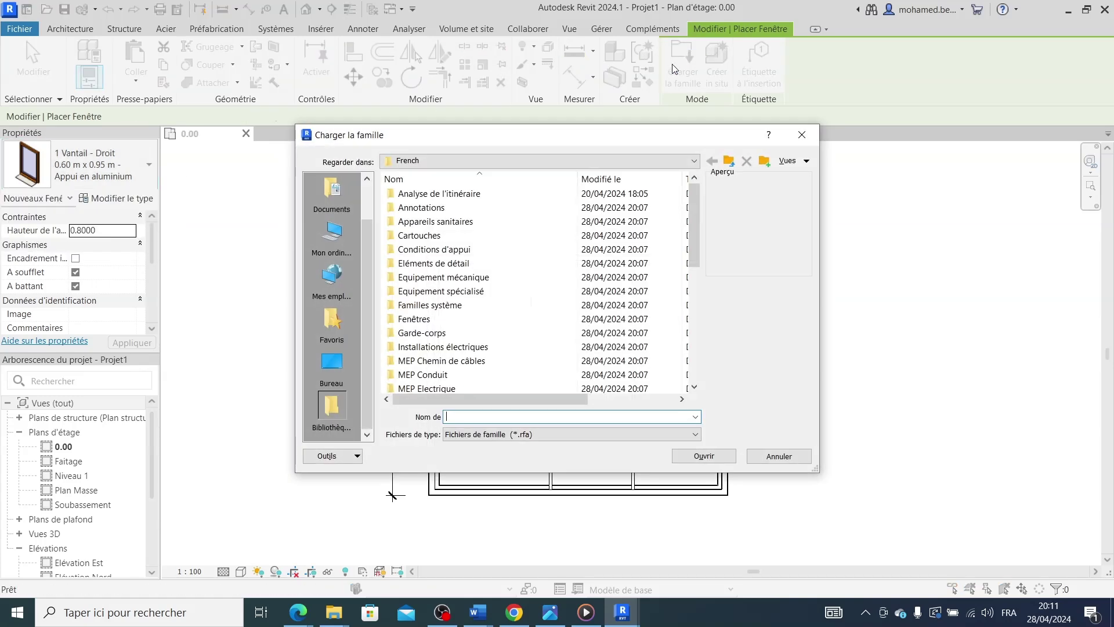
pyautogui.scroll(-1, 471, 310)
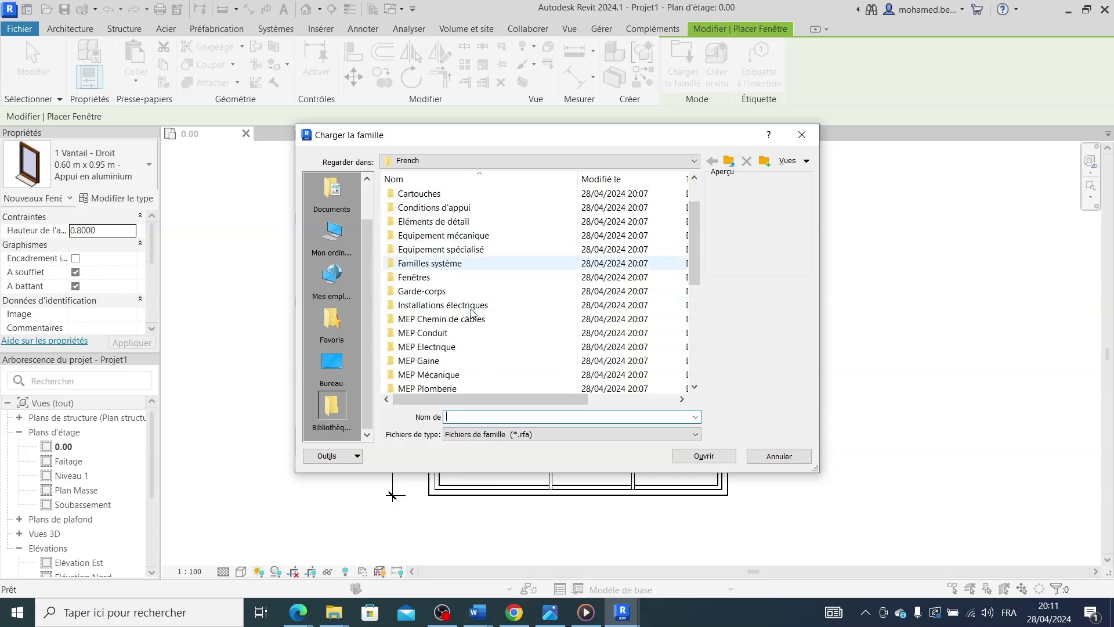
pyautogui.scroll(-5, 472, 313)
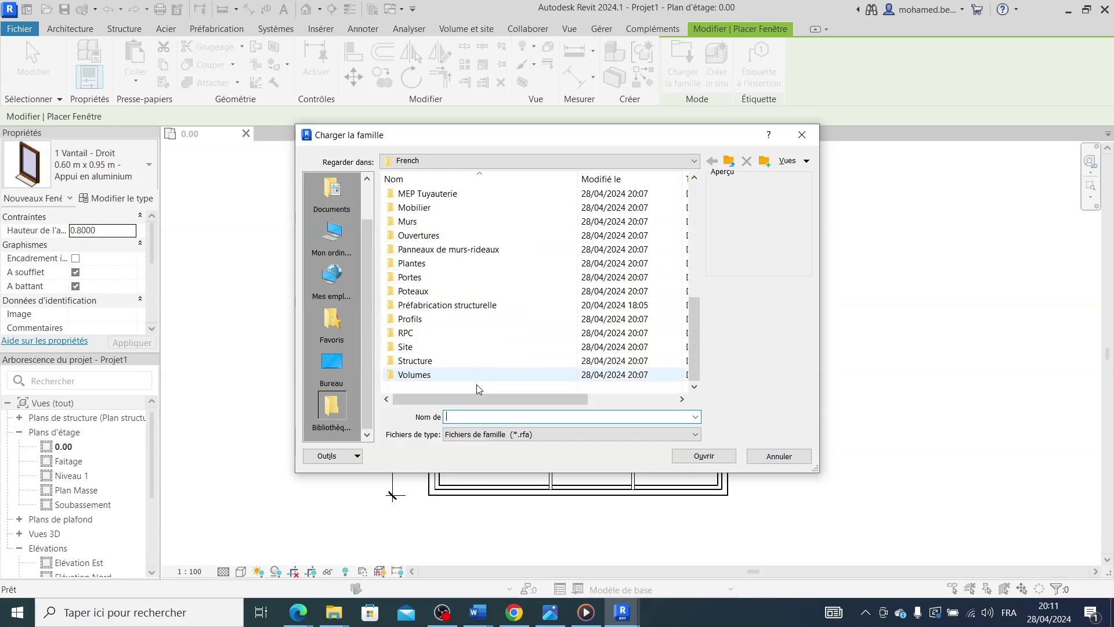
pyautogui.scroll(6, 452, 359)
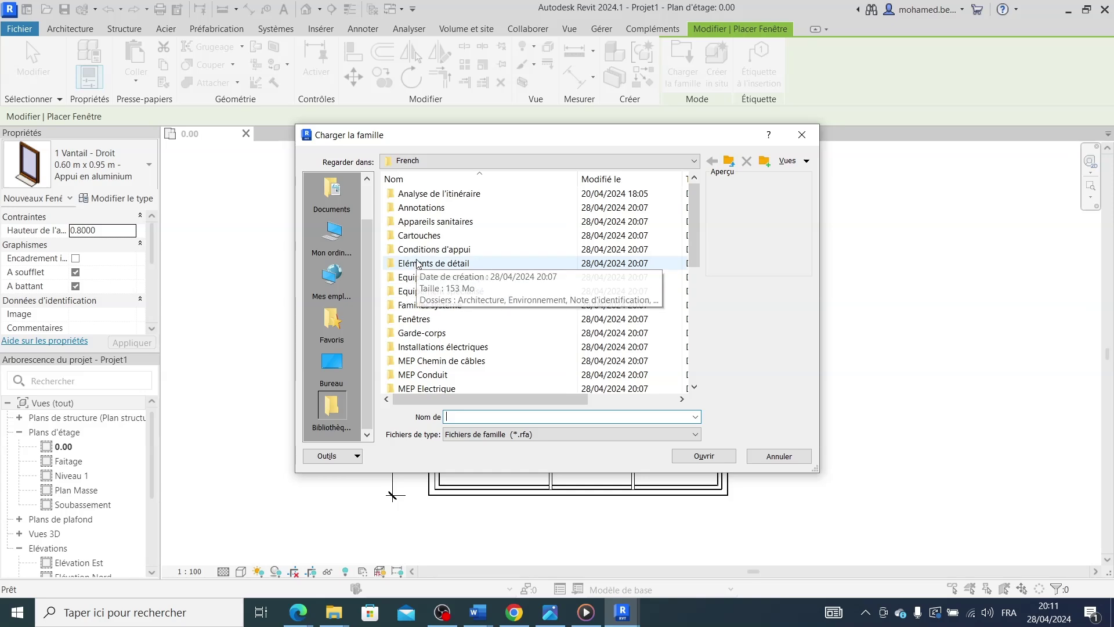
pyautogui.doubleClick(414, 319)
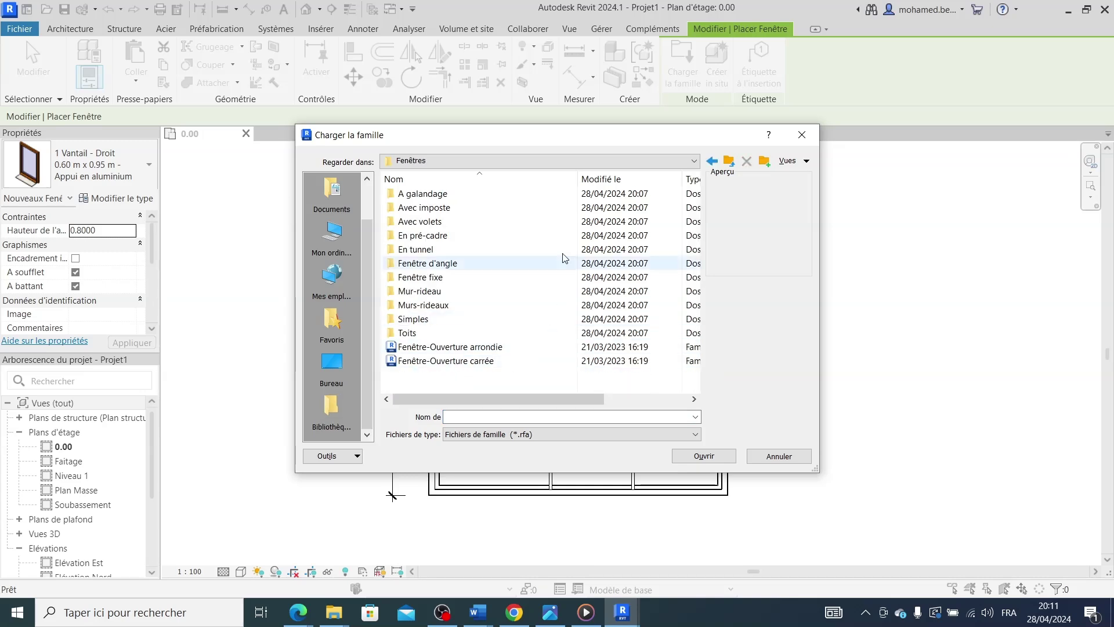